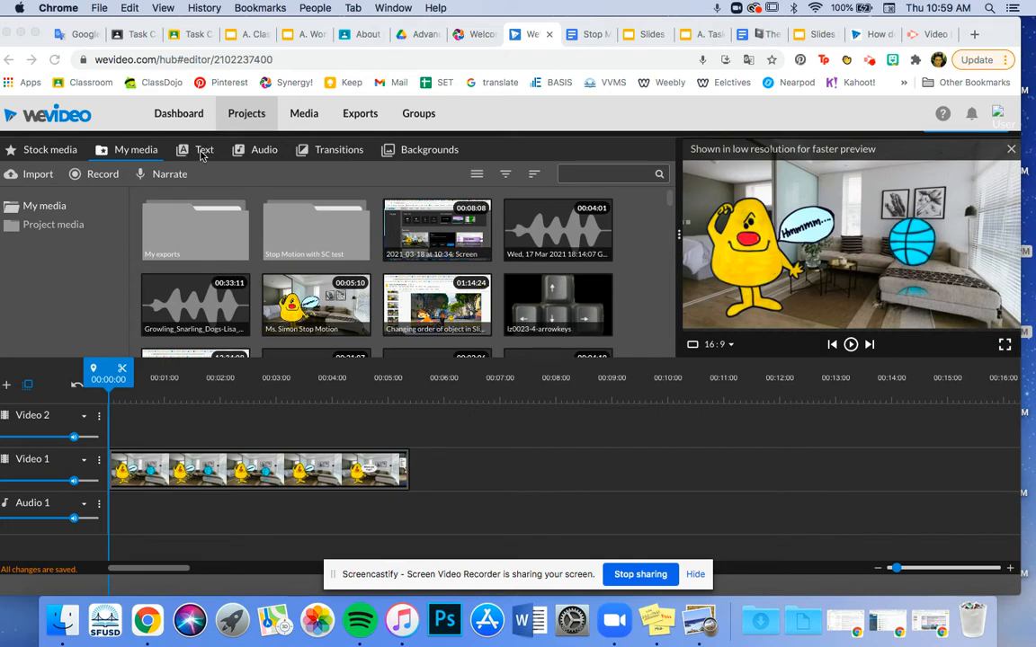
# Step: Open the text title templates and preview the motion titles Whisper, Puff and Above the Horizon
pyautogui.click(200, 154)
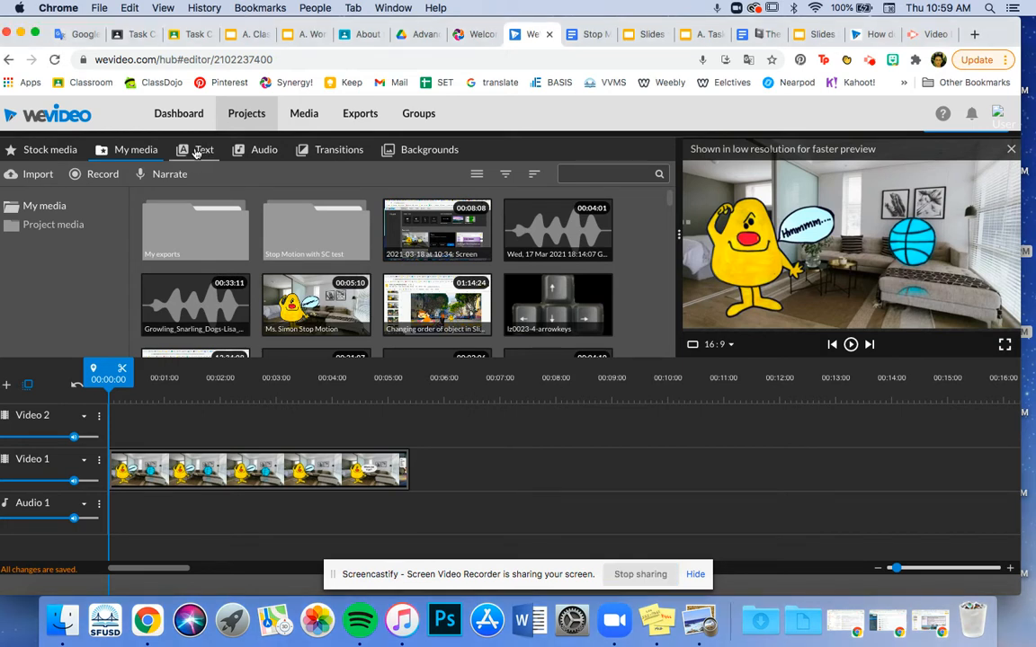
pyautogui.click(196, 152)
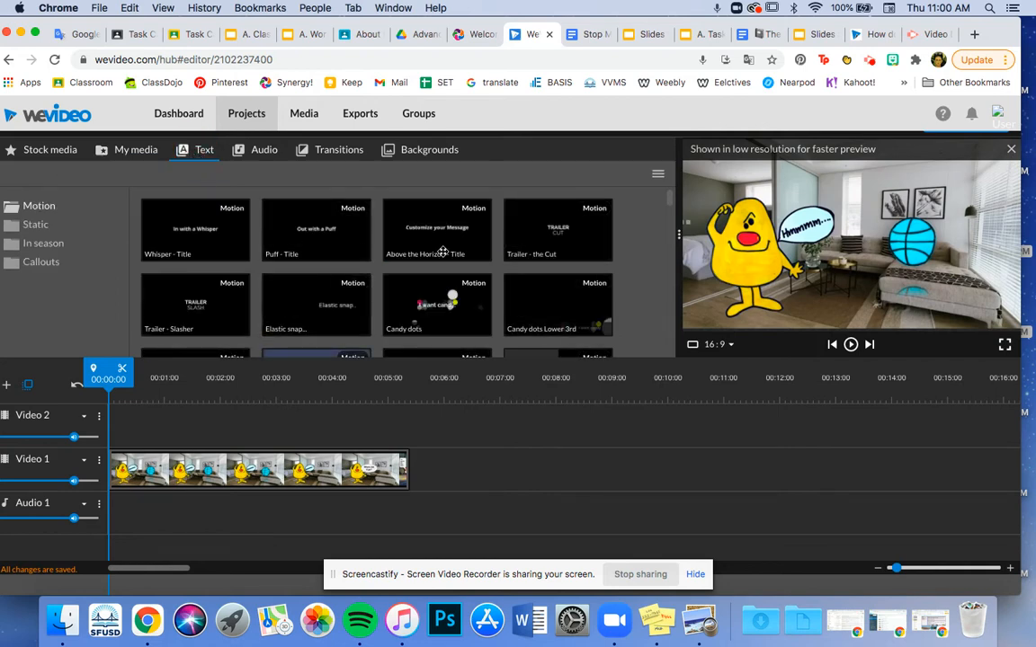
pyautogui.scroll(-10, 449, 305)
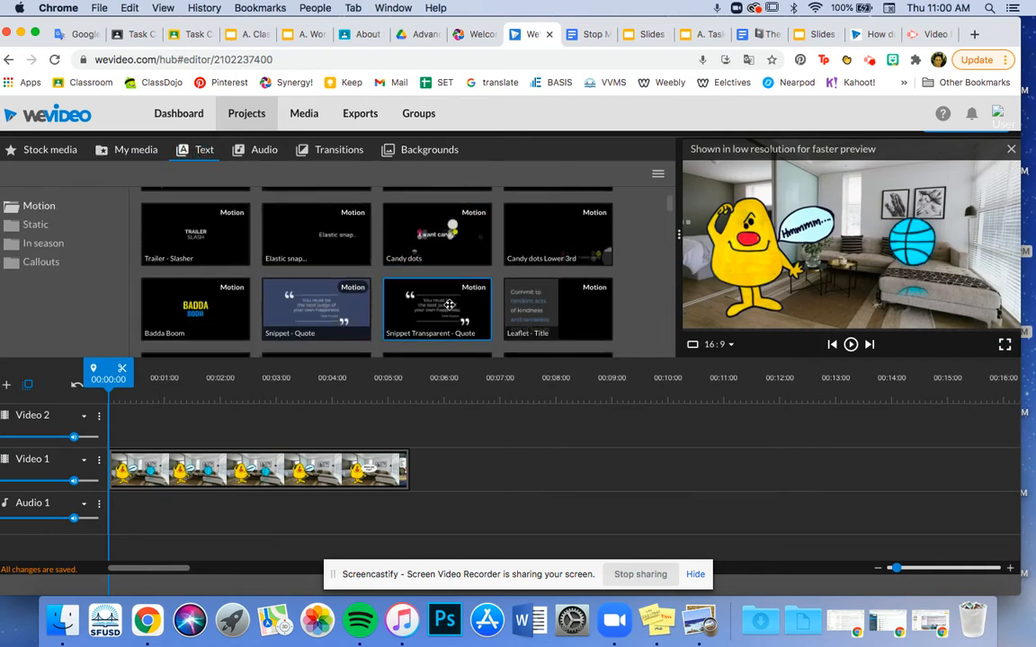
pyautogui.scroll(10, 449, 306)
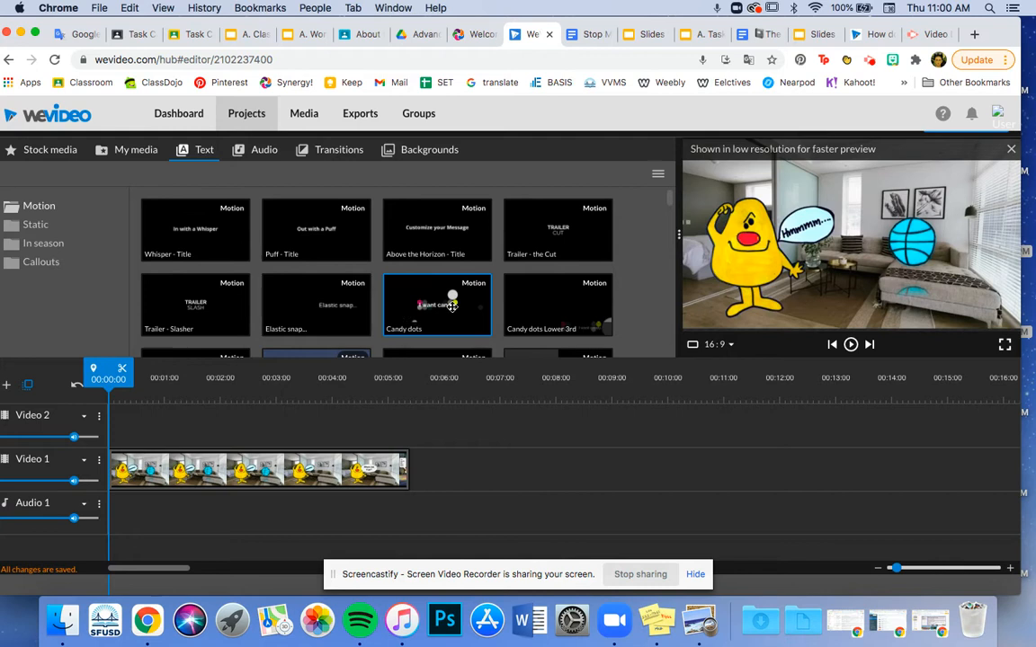
pyautogui.click(197, 236)
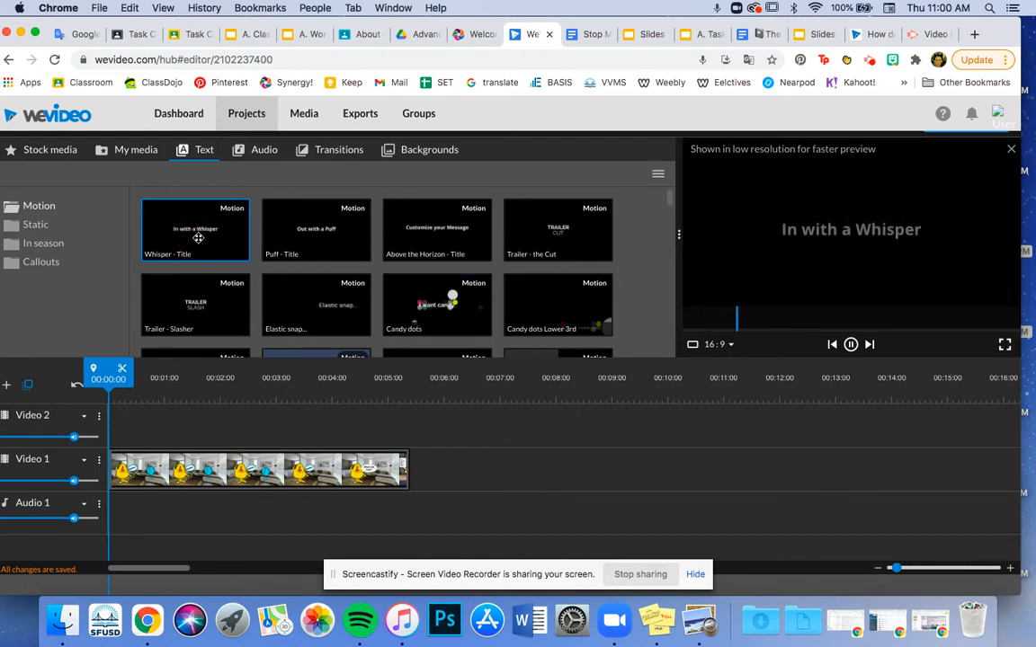
pyautogui.click(310, 249)
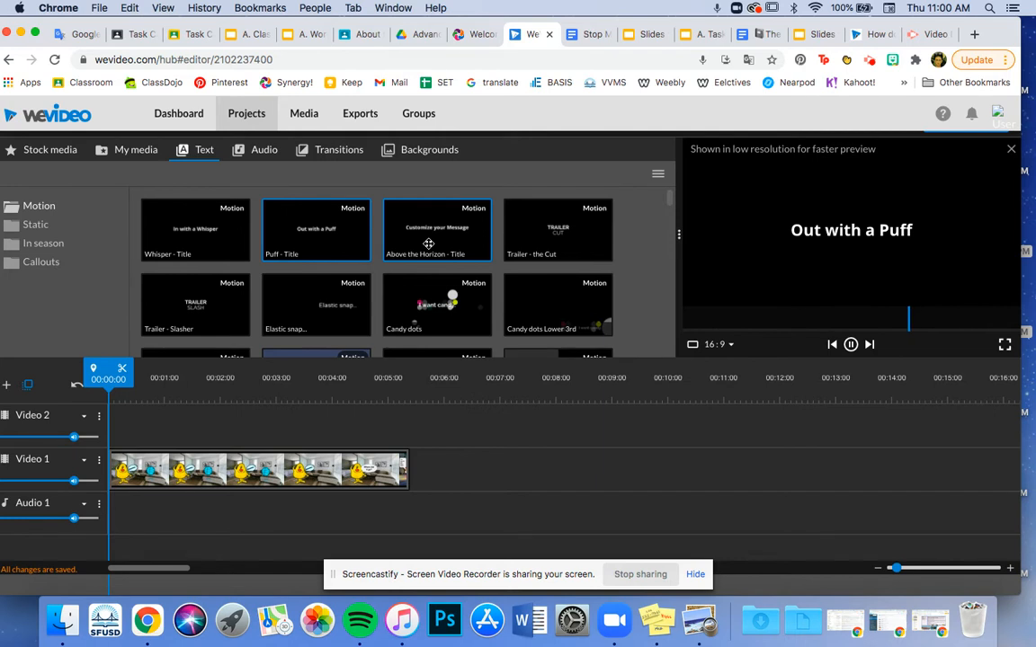
pyautogui.click(428, 243)
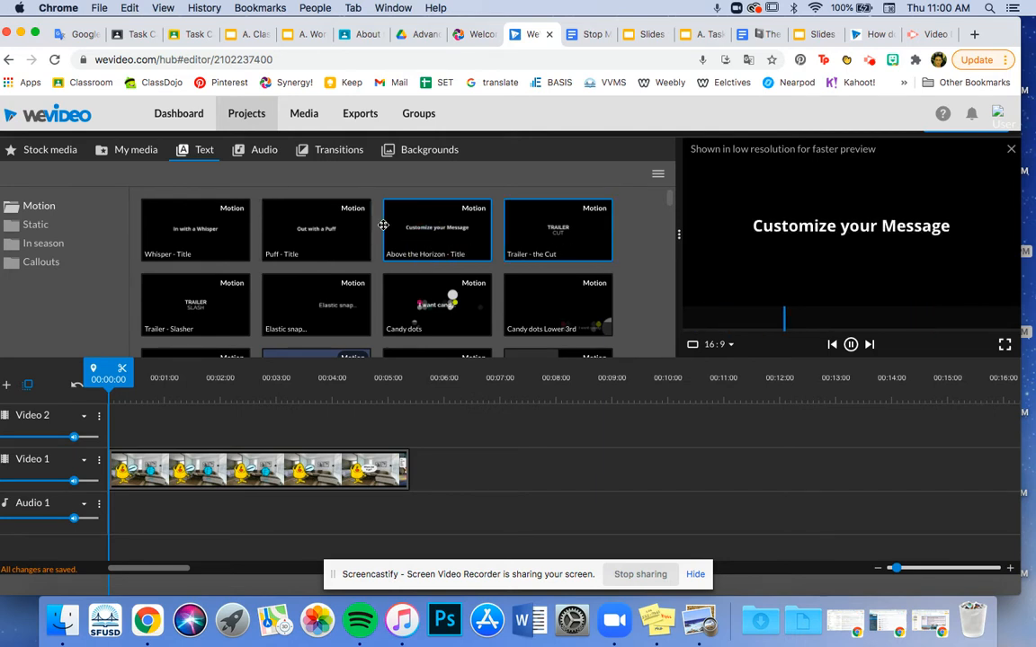
# Step: Look through the Static and In season text template collections
pyautogui.click(38, 228)
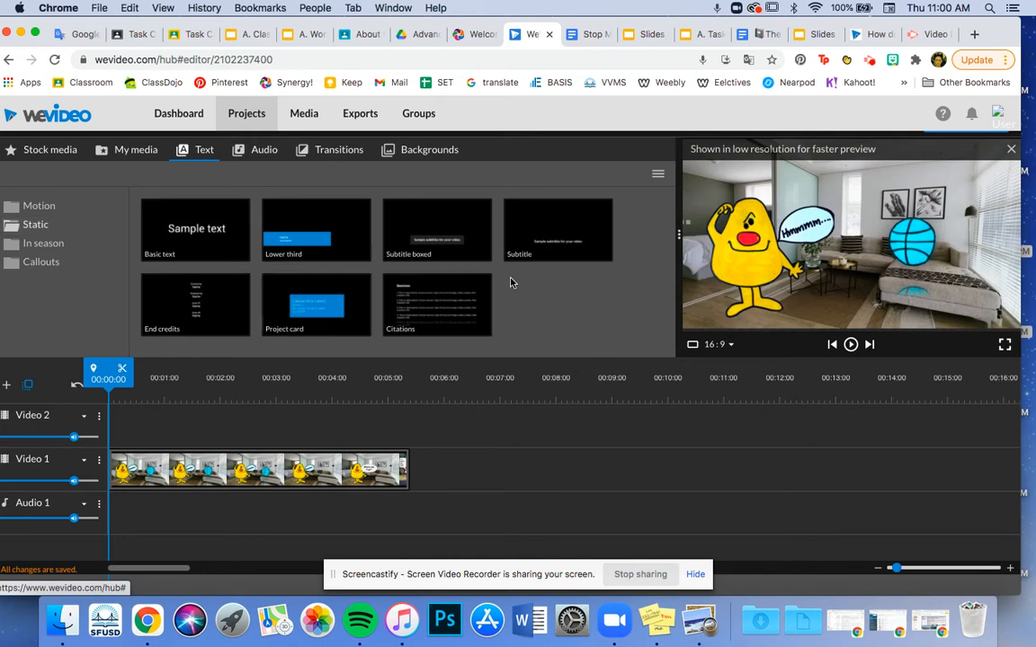
pyautogui.click(32, 252)
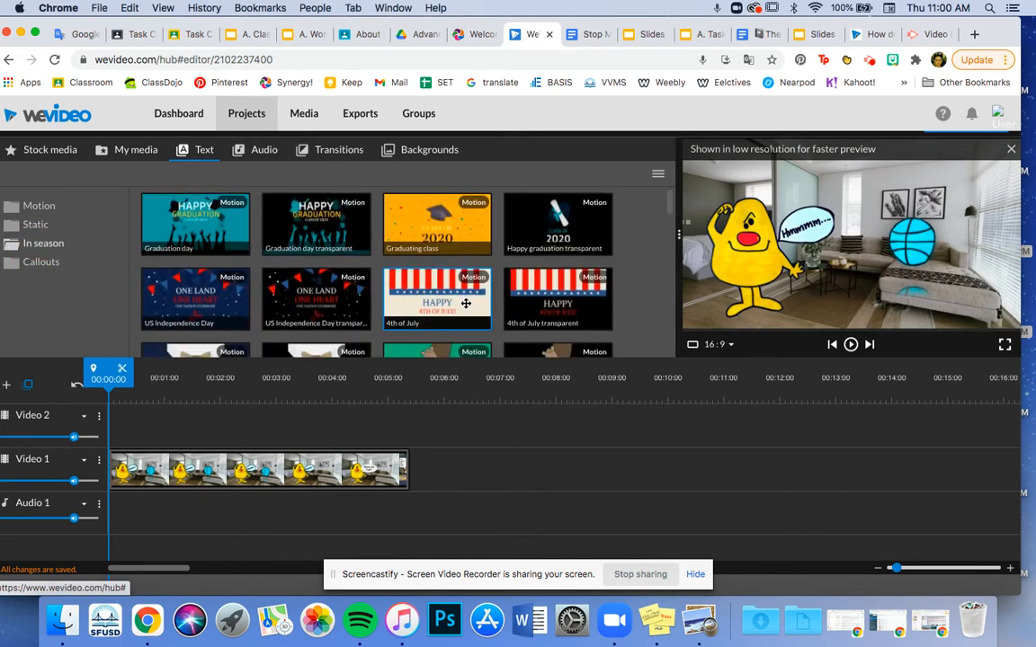
pyautogui.scroll(-5, 465, 304)
pyautogui.scroll(-5, 466, 303)
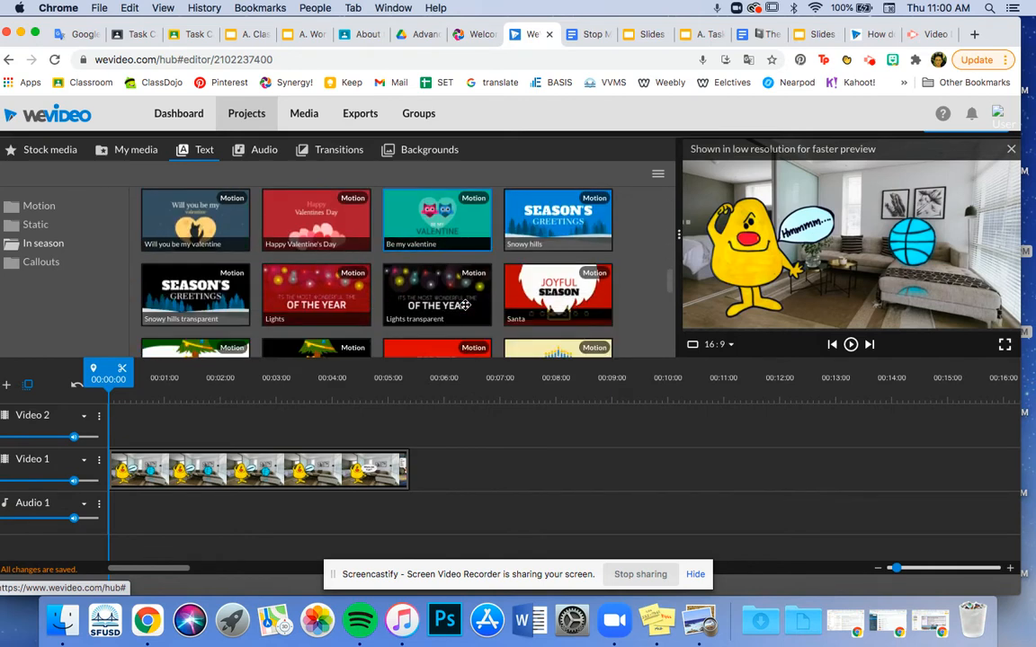
pyautogui.scroll(-10, 465, 306)
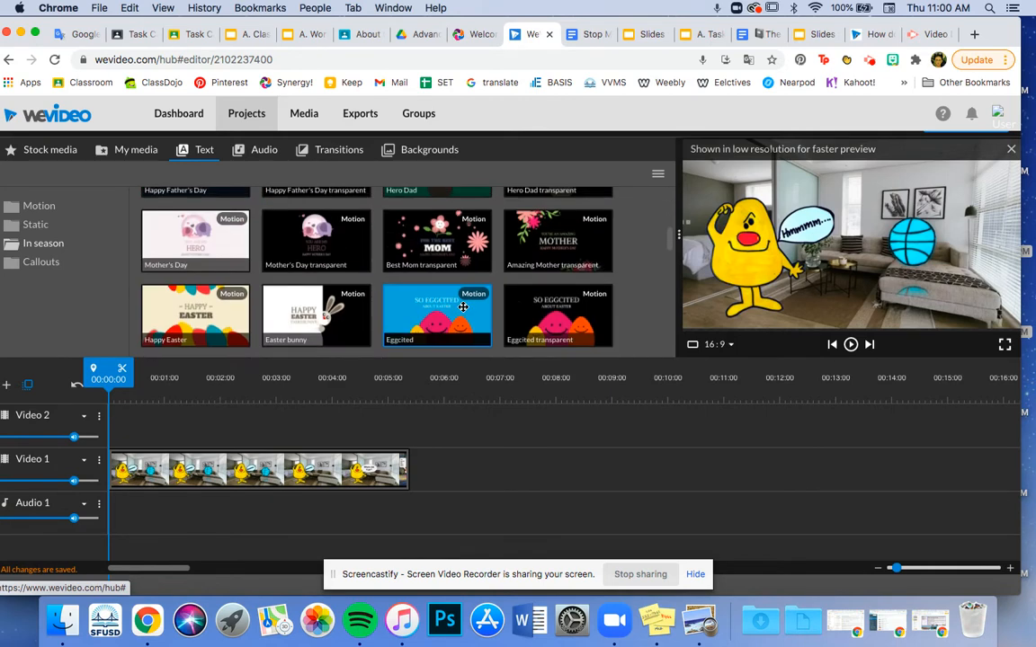
pyautogui.scroll(20, 463, 307)
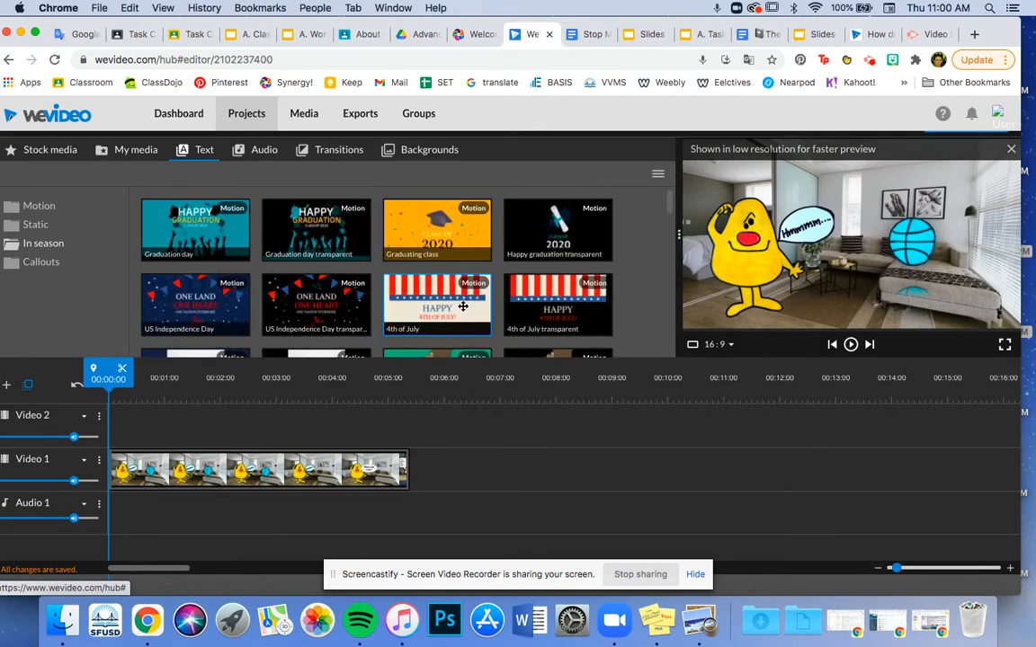
# Step: Return to the Motion title collection, browse it, and preview the Whisper and Trailer - Slasher titles
pyautogui.click(40, 214)
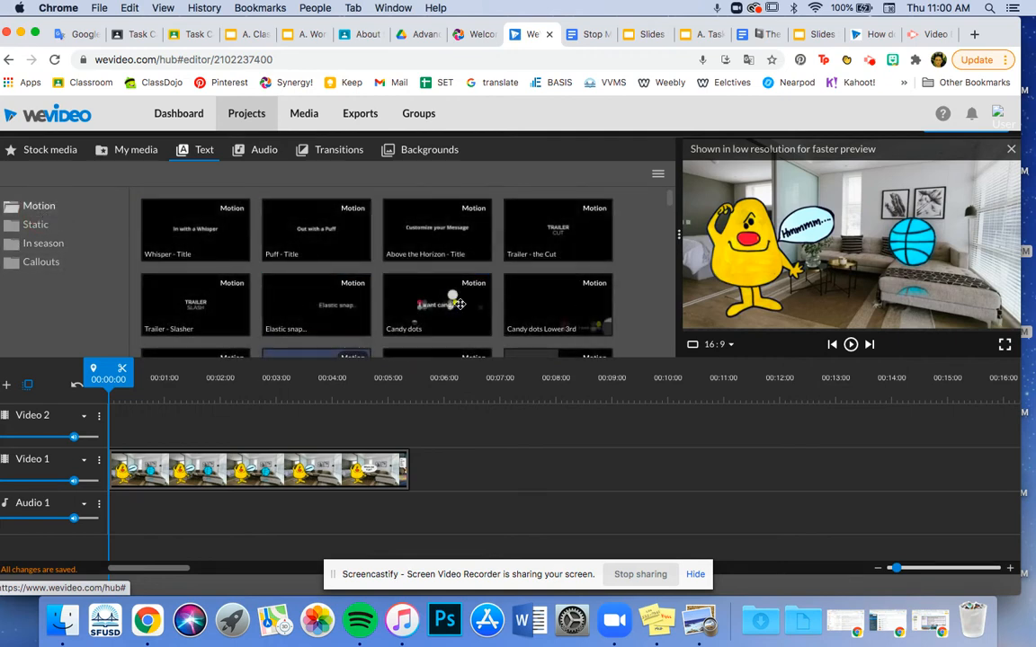
pyautogui.scroll(-10, 573, 297)
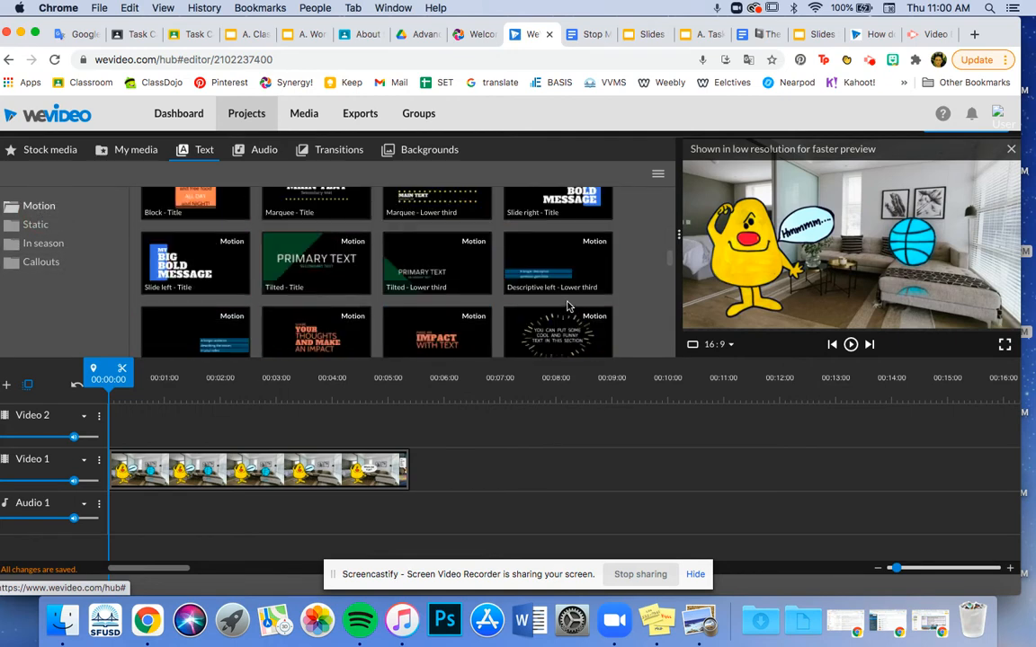
pyautogui.scroll(-8, 568, 306)
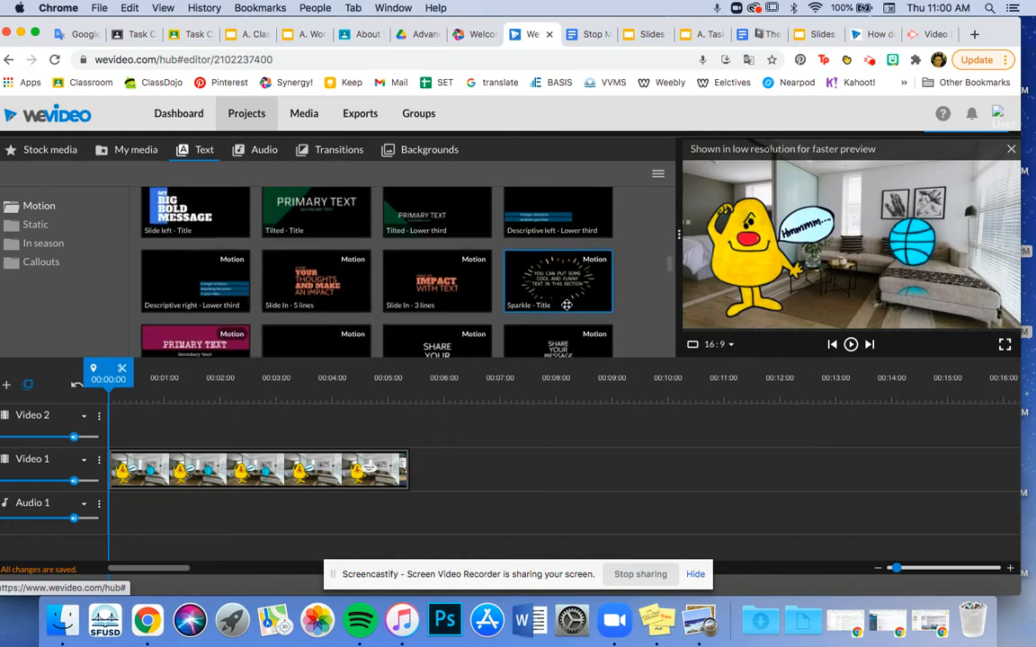
pyautogui.scroll(15, 568, 306)
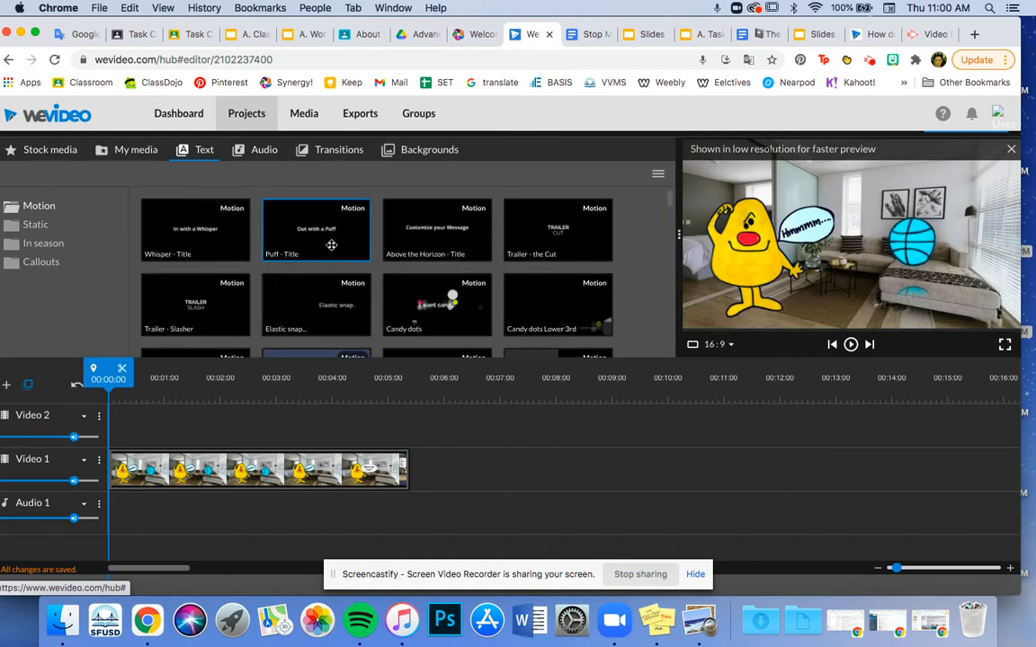
pyautogui.click(204, 247)
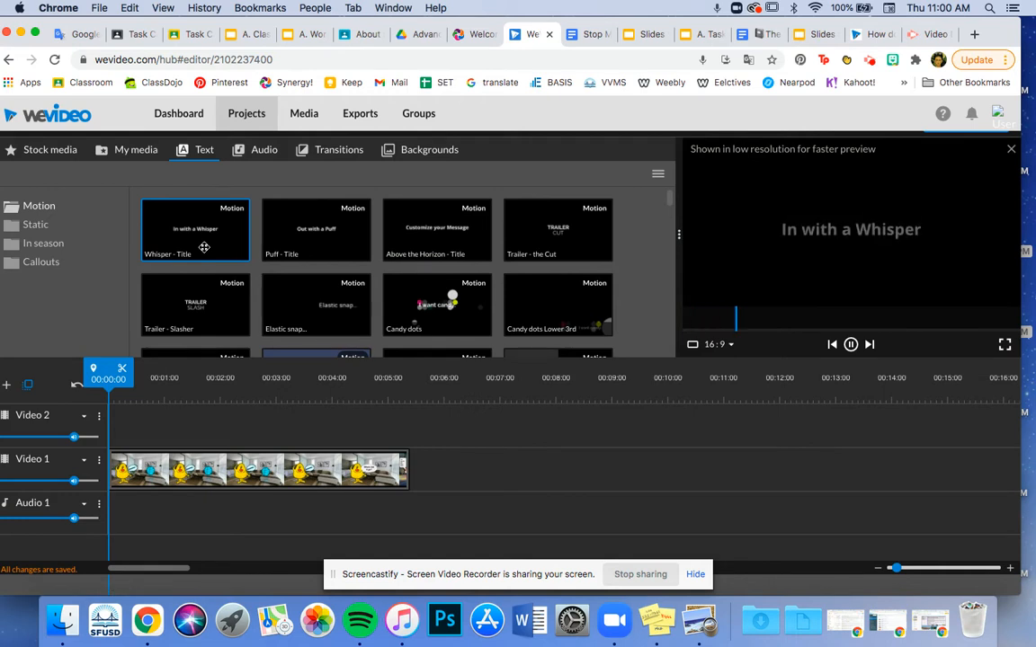
pyautogui.click(195, 303)
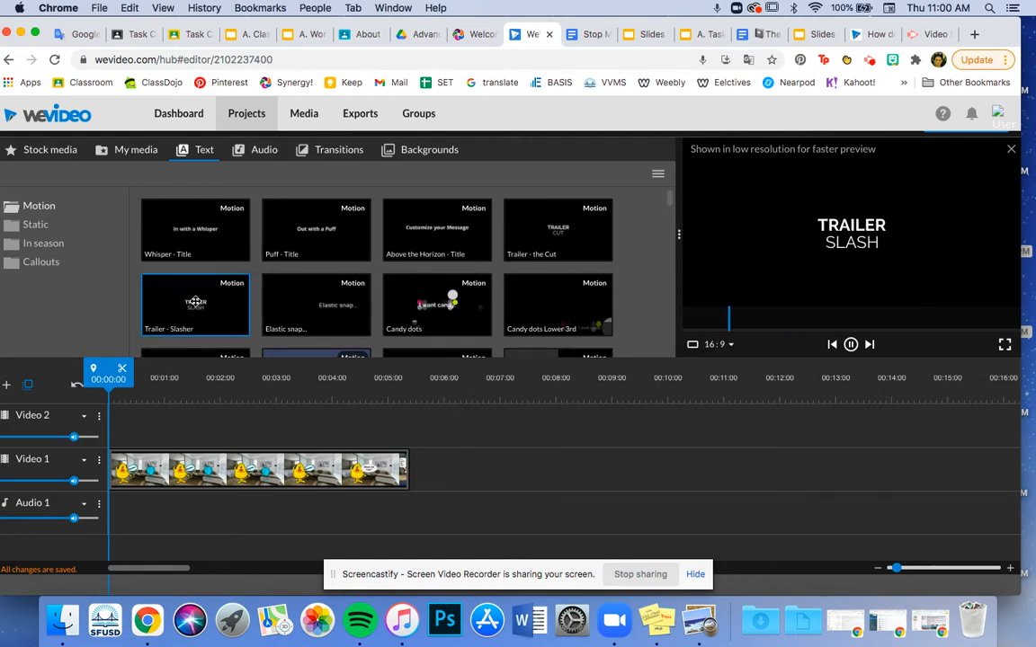
# Step: Place the Whisper title at the start of the Video 1 track, ahead of the stop motion clip
pyautogui.click(201, 227)
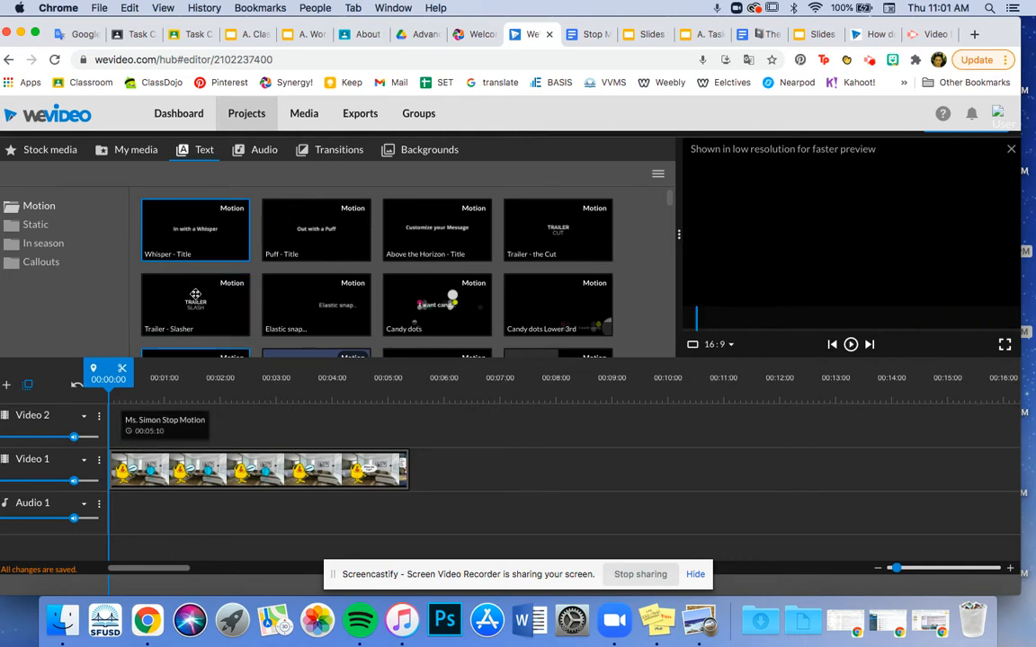
pyautogui.moveTo(207, 233); pyautogui.dragTo(165, 491)
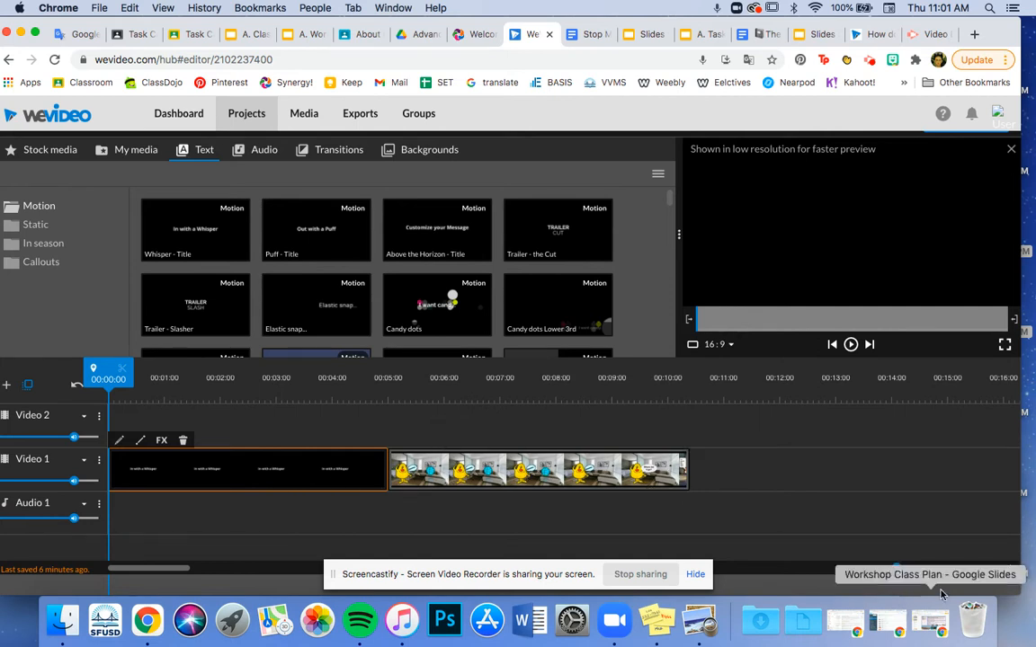
pyautogui.moveTo(896, 568)
pyautogui.mouseDown()
pyautogui.moveTo(932, 568)
pyautogui.moveTo(897, 575)
pyautogui.mouseUp()
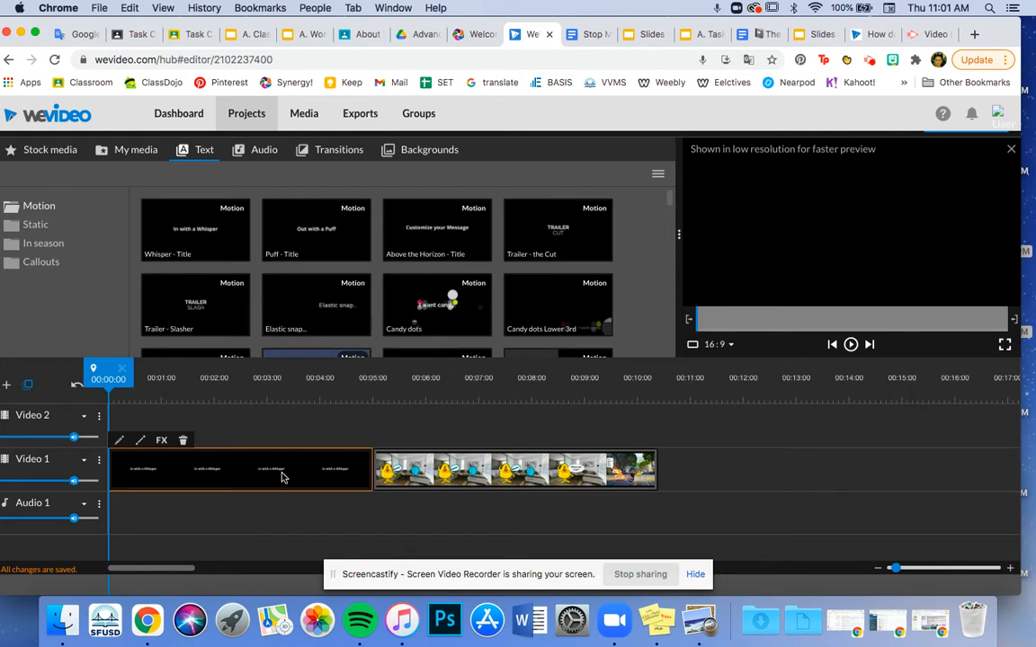
# Step: Open the Whisper title clip for editing and change its text to "What Happened?"
pyautogui.click(279, 476)
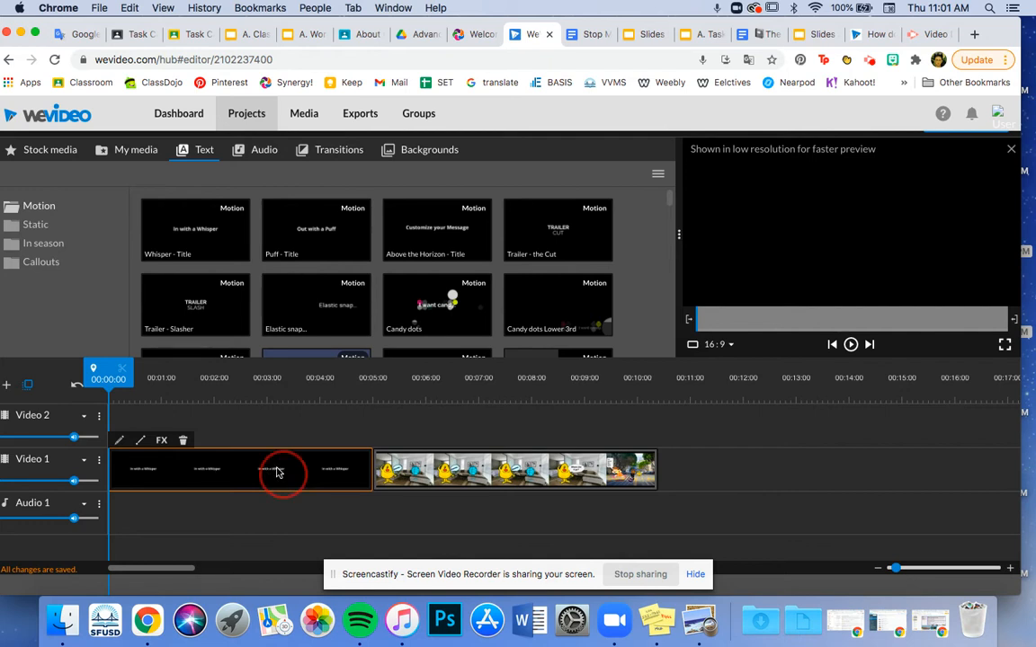
pyautogui.doubleClick(289, 476)
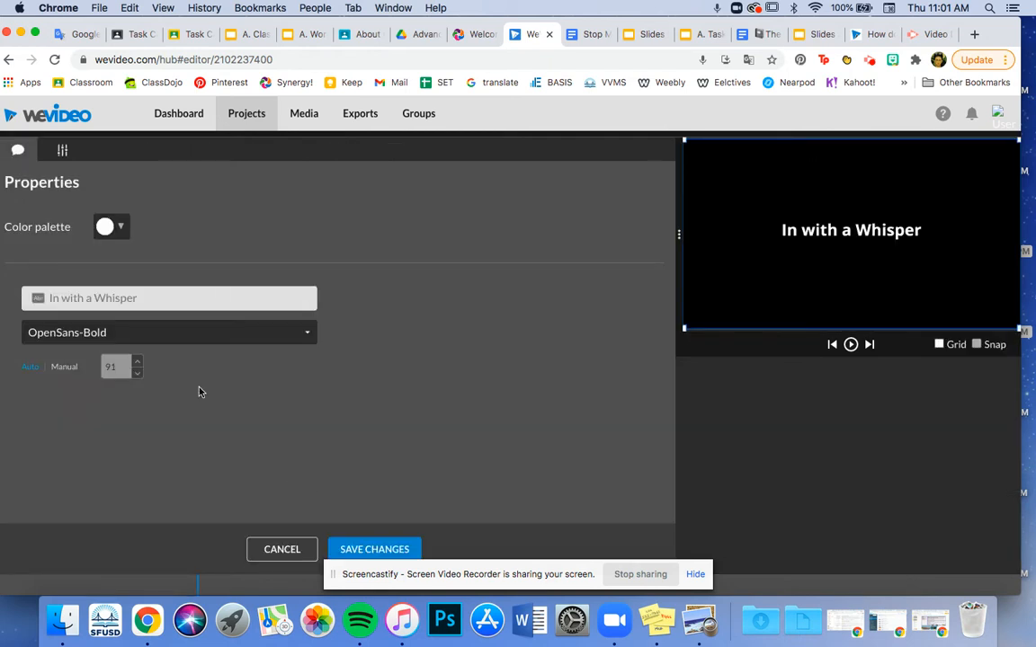
pyautogui.click(93, 299)
pyautogui.write('Wh')
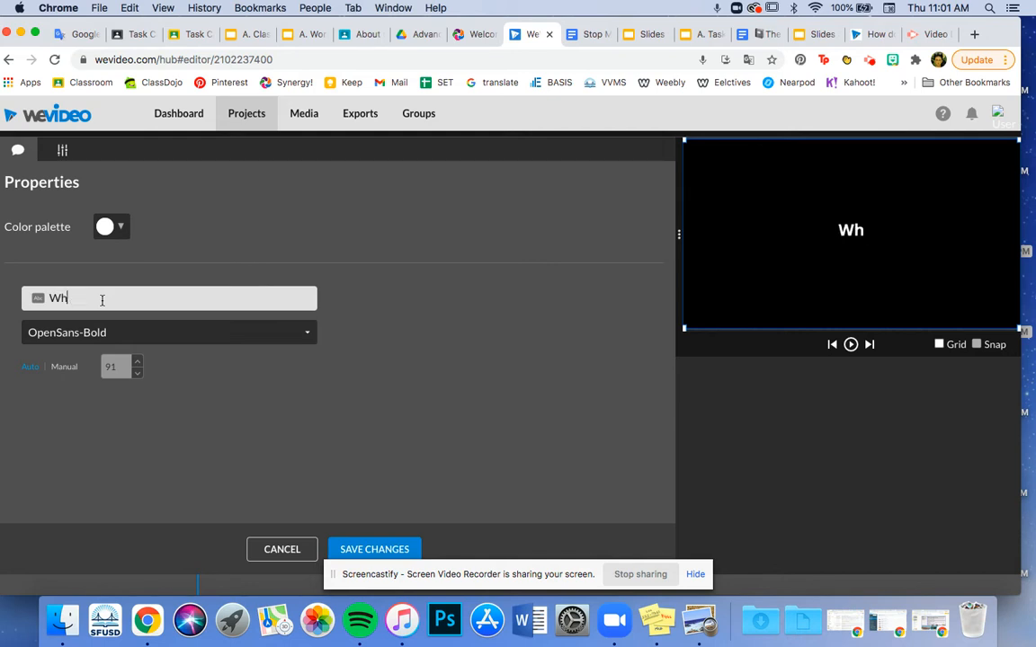
pyautogui.write('att ju')
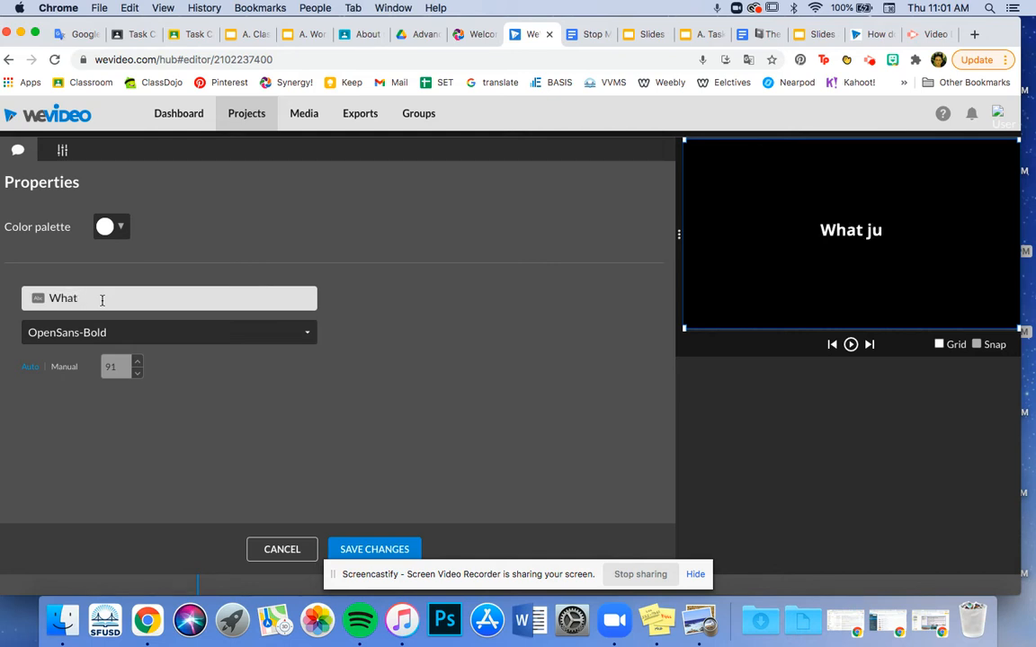
pyautogui.press('BackSpace')
pyautogui.press('BackSpace')
pyautogui.write('Happene')
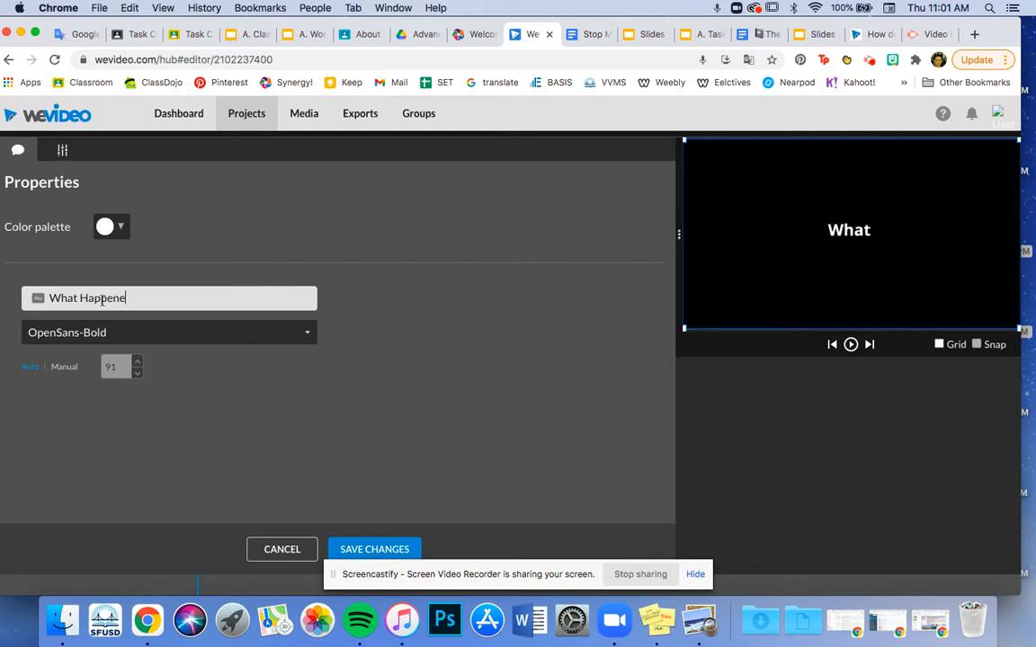
pyautogui.write('d?')
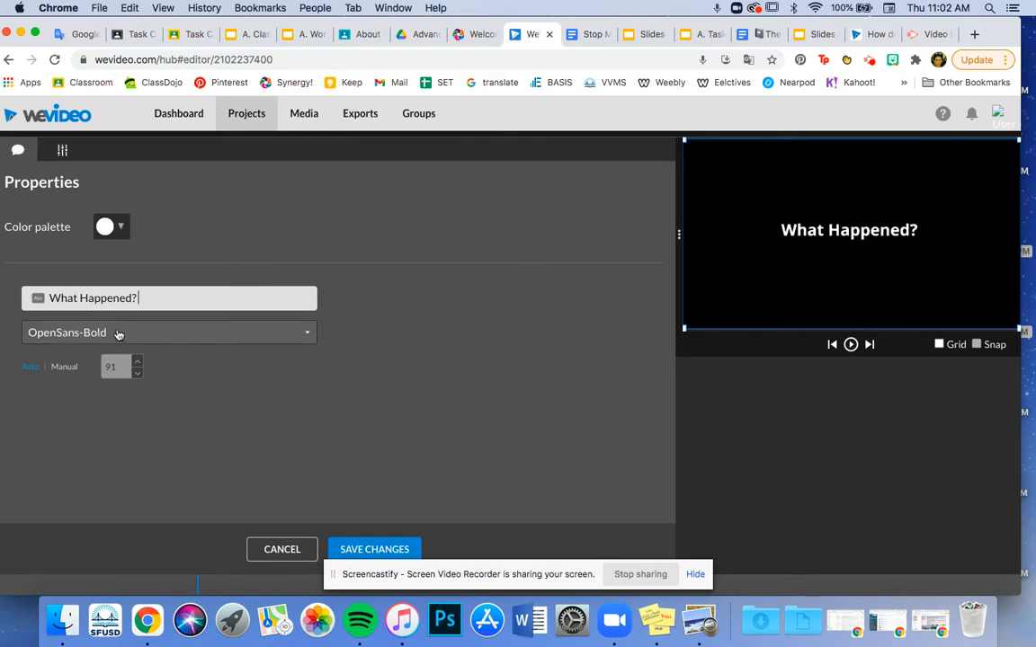
# Step: Set the title's font to BEARPAW
pyautogui.click(104, 334)
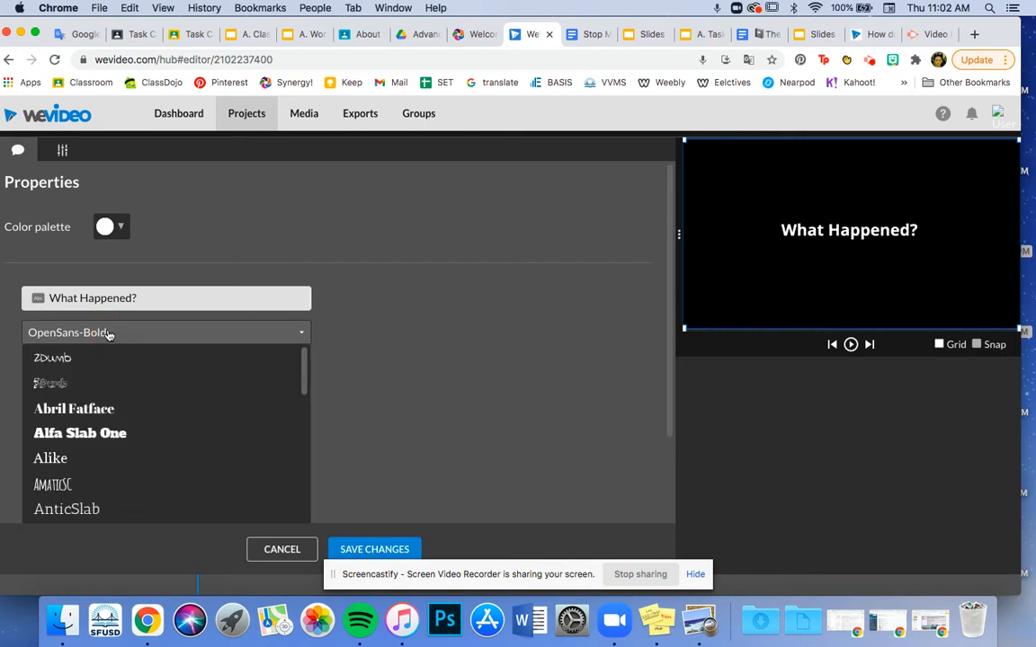
pyautogui.scroll(-5, 99, 445)
pyautogui.scroll(-2, 99, 447)
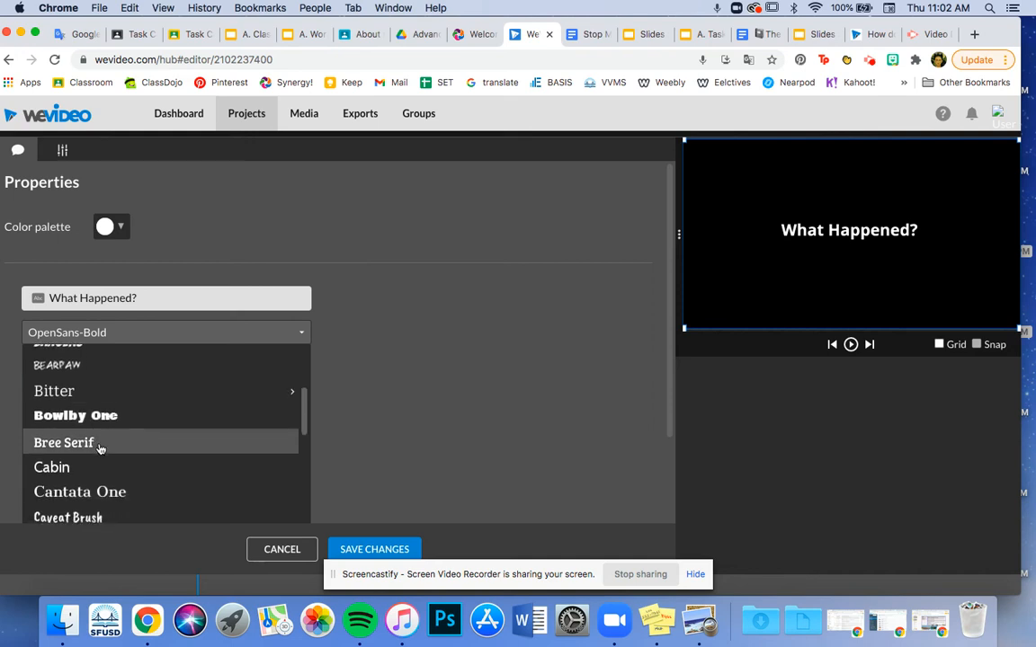
pyautogui.scroll(6, 102, 444)
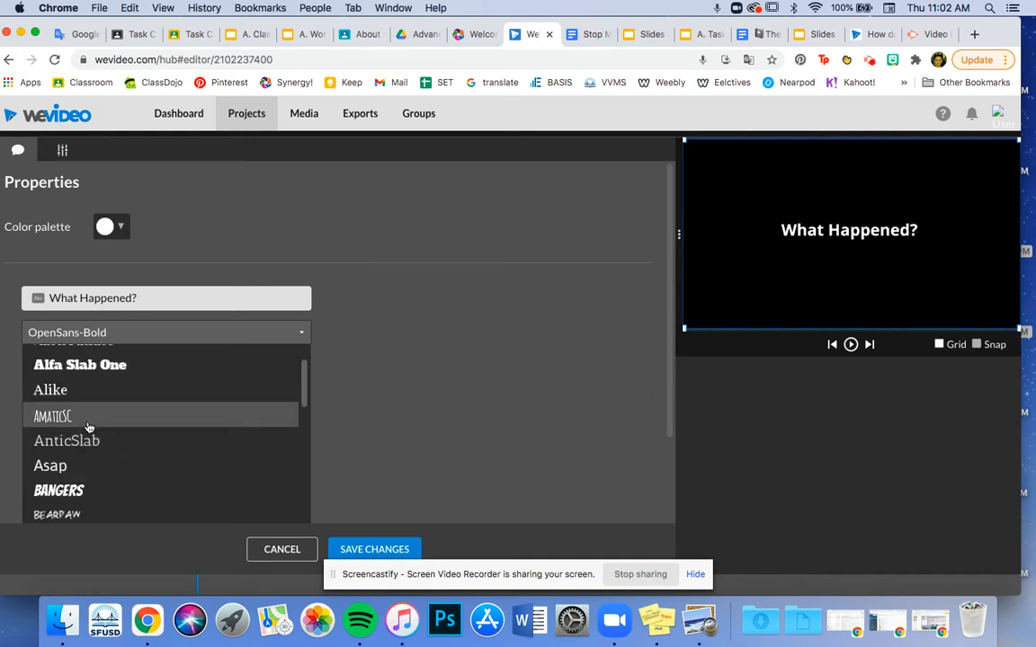
pyautogui.scroll(-2, 100, 442)
pyautogui.scroll(-1, 101, 443)
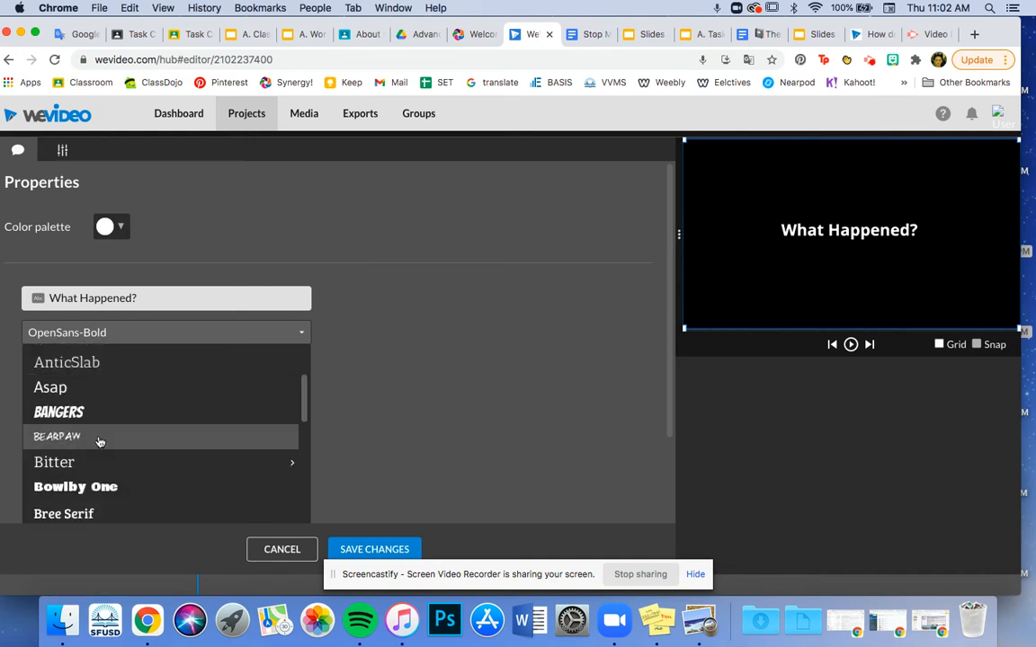
pyautogui.click(58, 440)
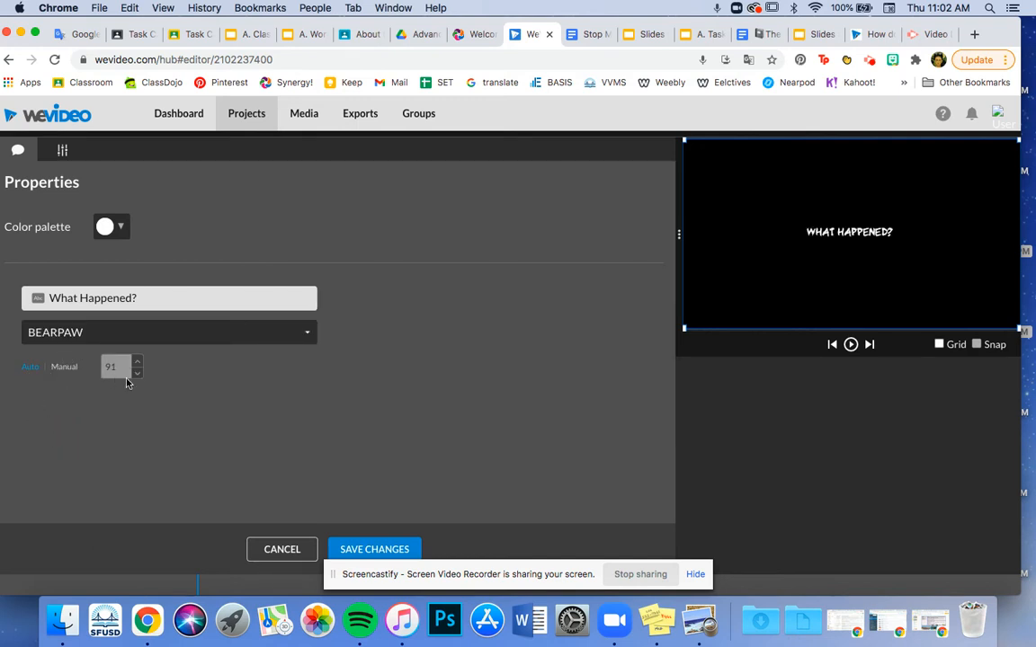
# Step: Set the title's font size manually to 150 and its color to dark red
pyautogui.click(66, 368)
pyautogui.moveTo(114, 365); pyautogui.dragTo(101, 365)
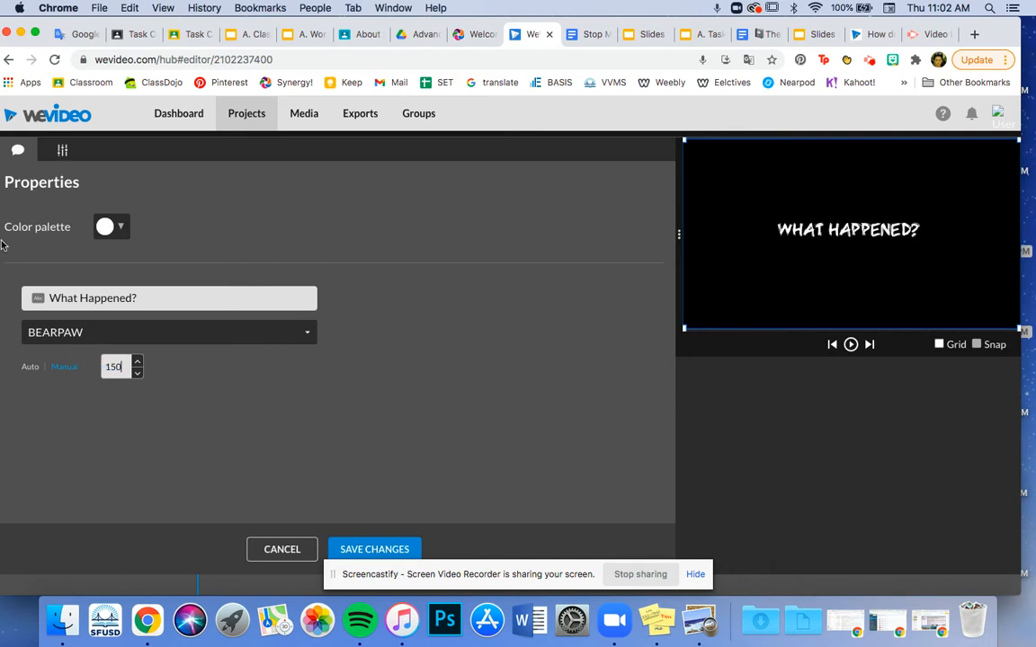
pyautogui.click(118, 231)
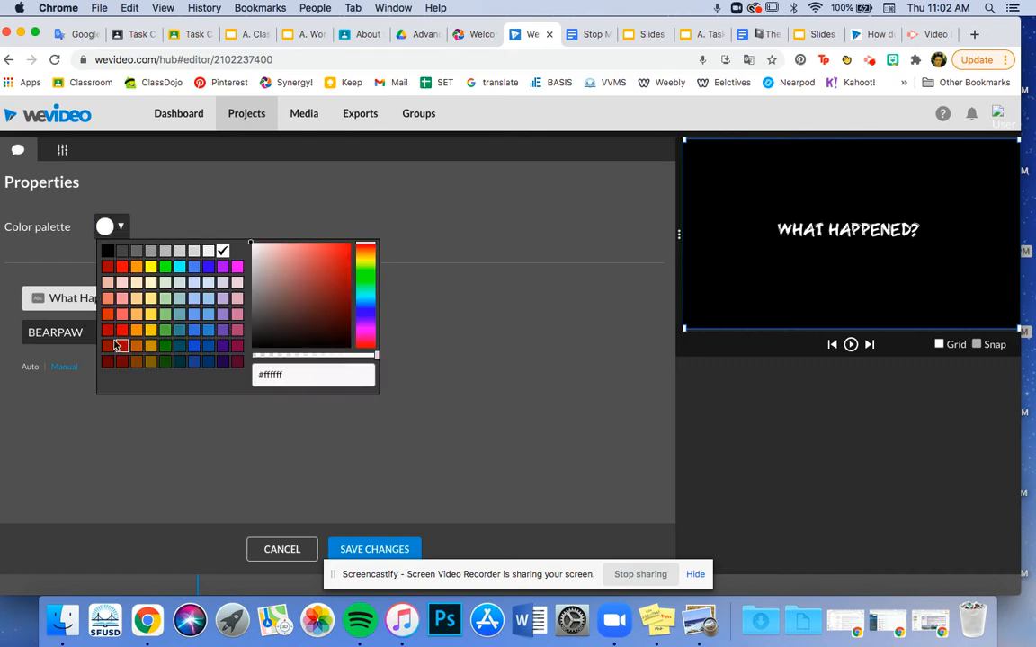
pyautogui.click(107, 267)
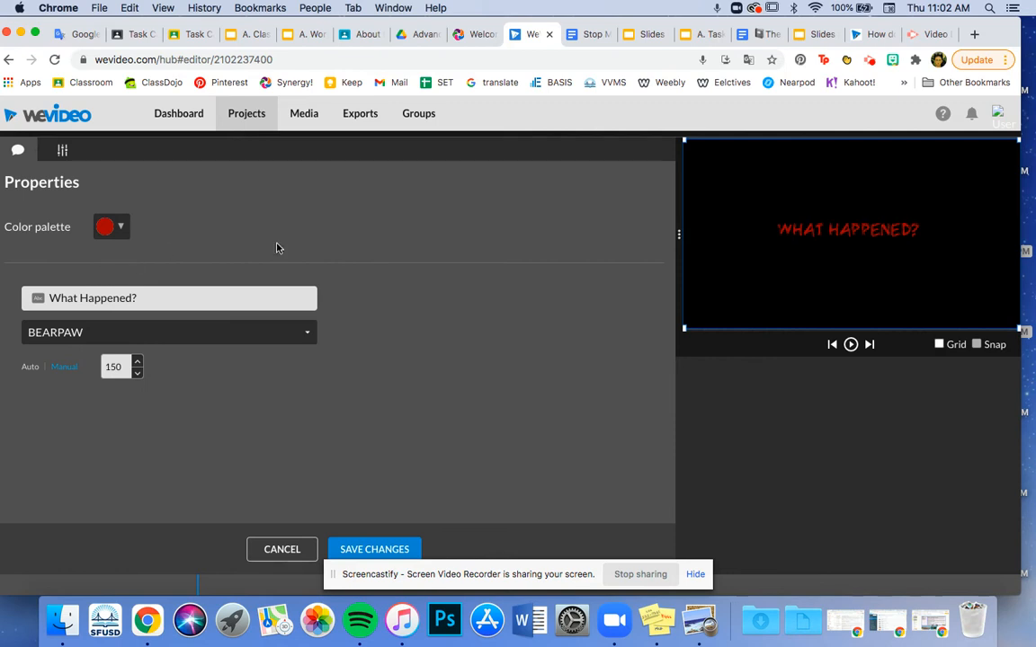
# Step: Set the title's font size to 200 and save the title changes
pyautogui.doubleClick(121, 366)
pyautogui.write('200')
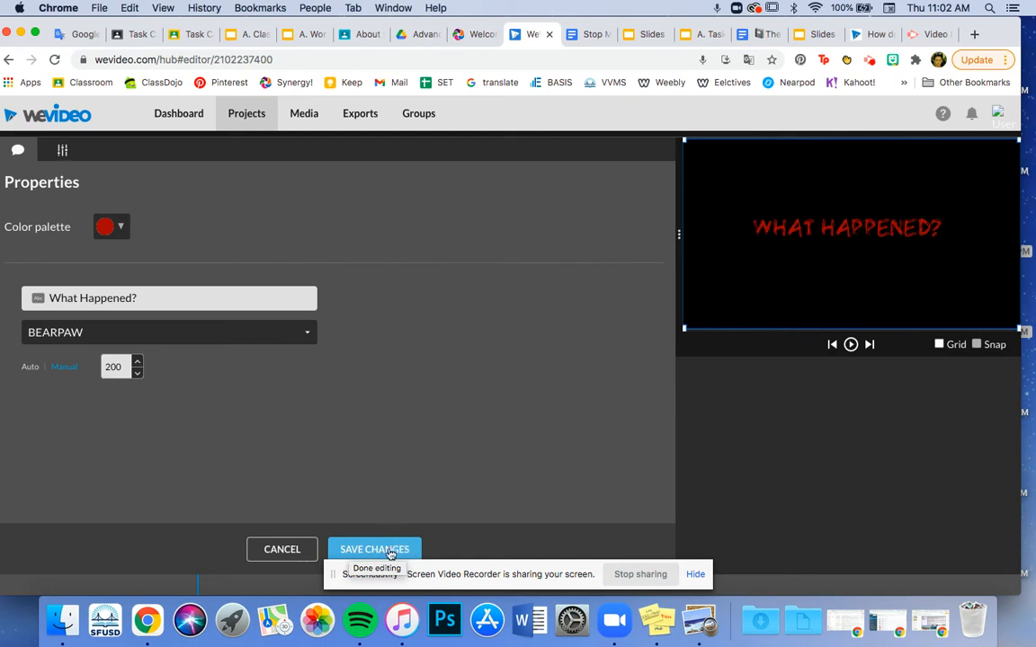
pyautogui.click(398, 549)
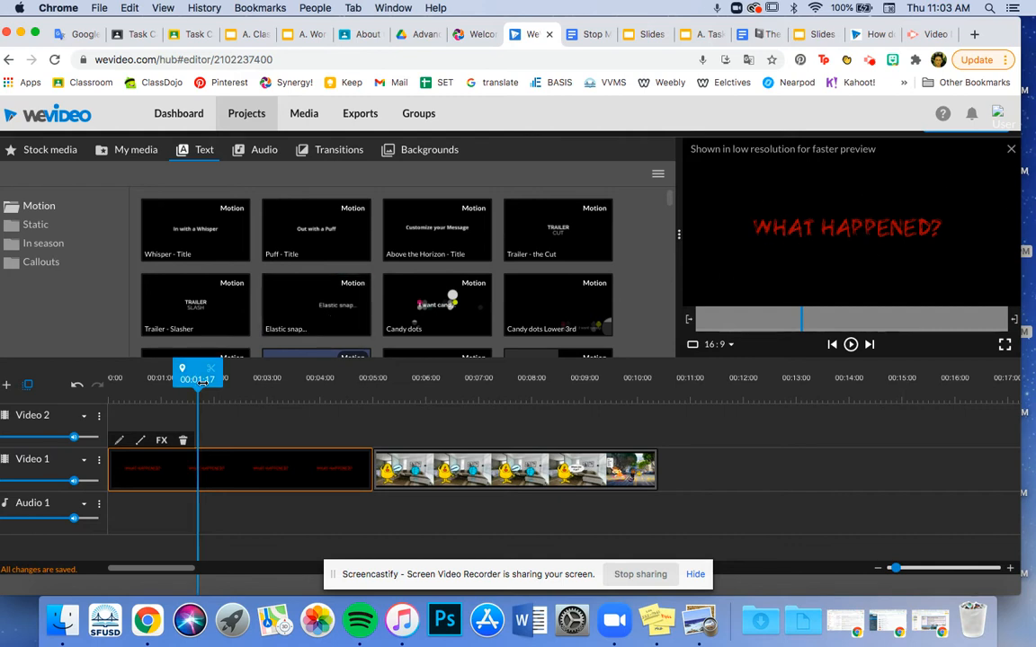
# Step: Play the project from 00:00:00 to preview the opening title leading into the stop motion clip
pyautogui.moveTo(200, 378); pyautogui.dragTo(108, 378)
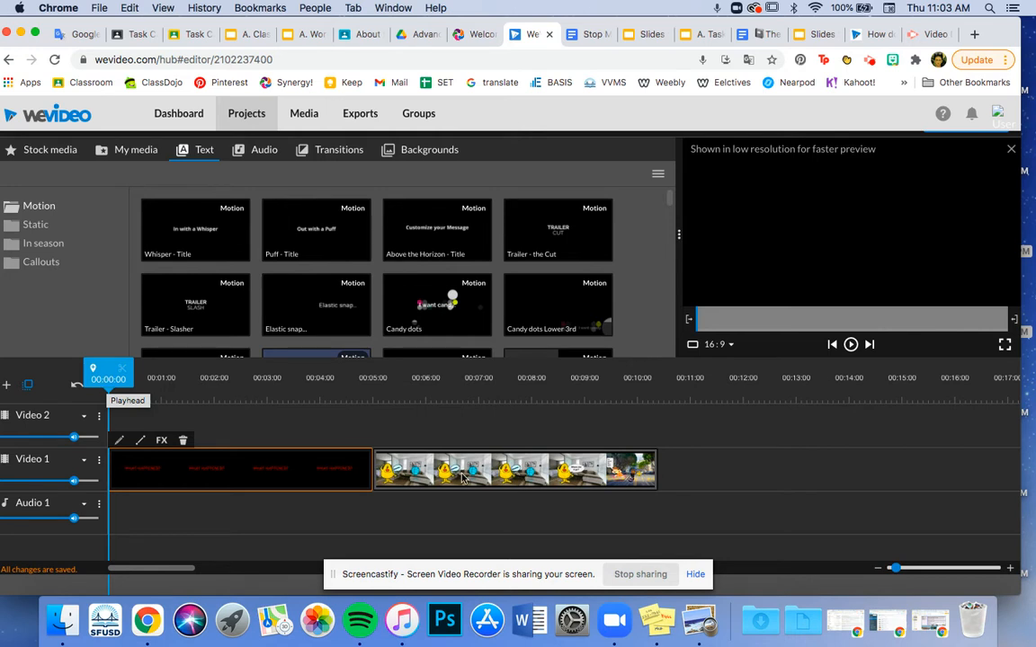
pyautogui.moveTo(109, 378)
pyautogui.mouseDown()
pyautogui.moveTo(173, 381)
pyautogui.moveTo(97, 380)
pyautogui.mouseUp()
pyautogui.click(849, 347)
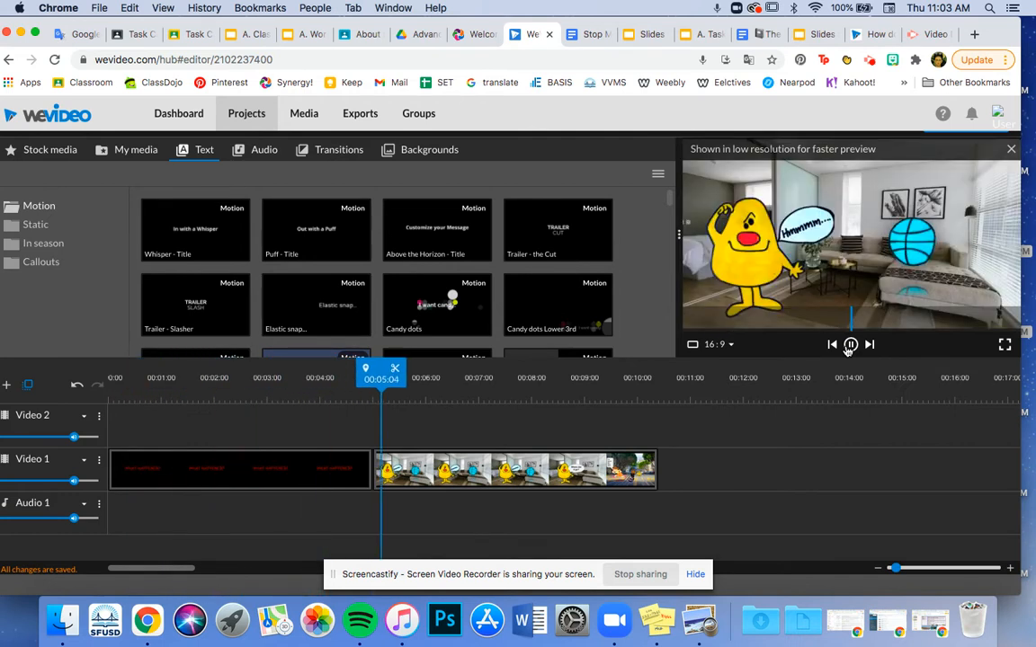
pyautogui.click(850, 346)
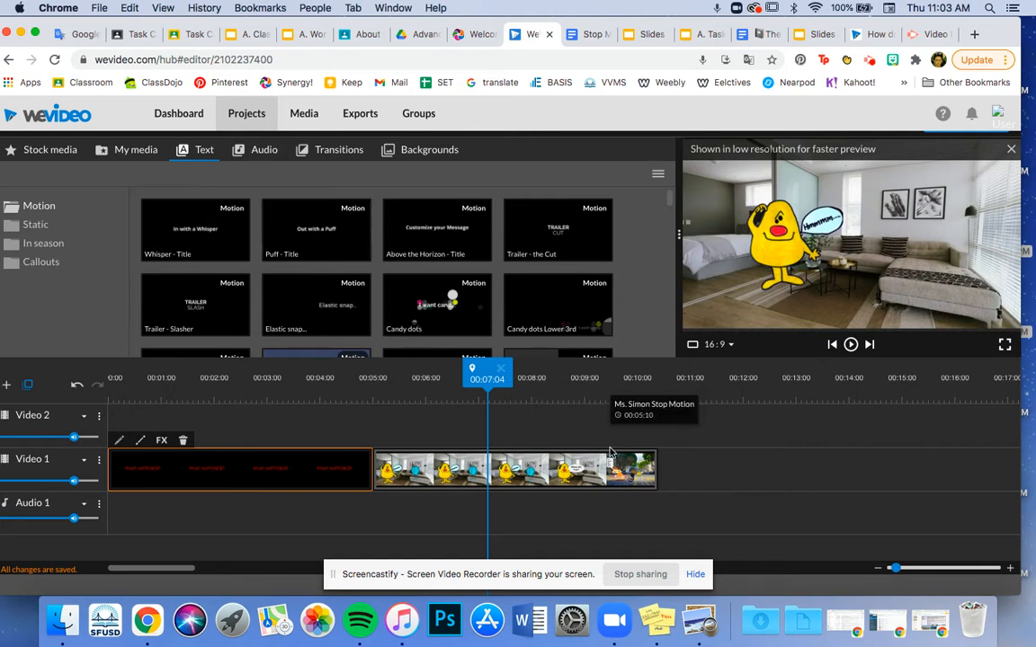
# Step: Place the static End credits text on the Video 2 track at 00:09:17, overlapping the end of the stop motion clip
pyautogui.click(31, 229)
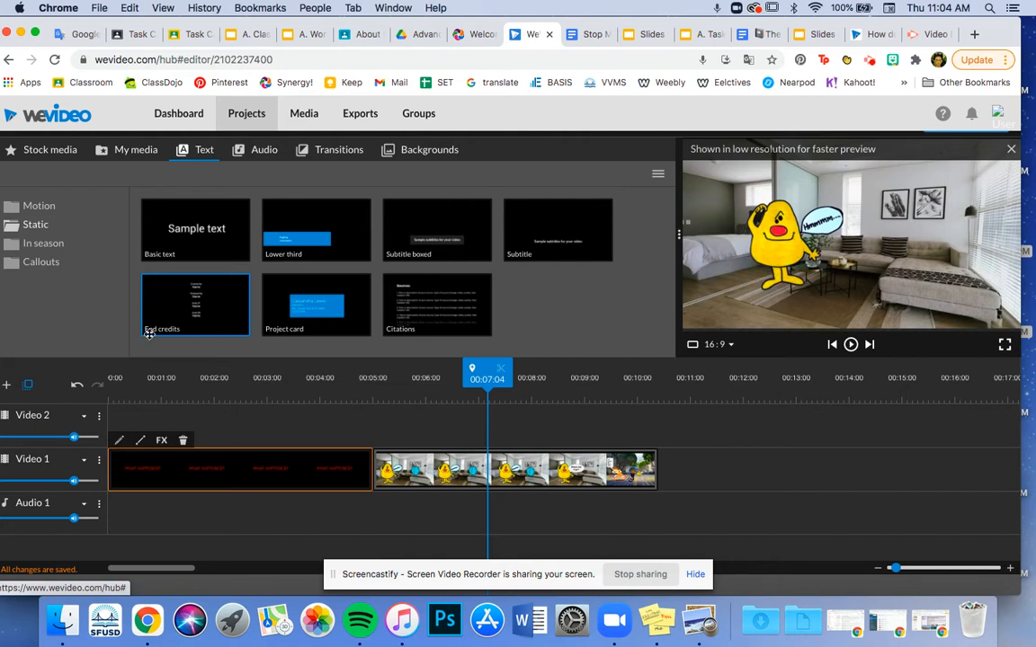
pyautogui.moveTo(158, 299); pyautogui.dragTo(683, 482)
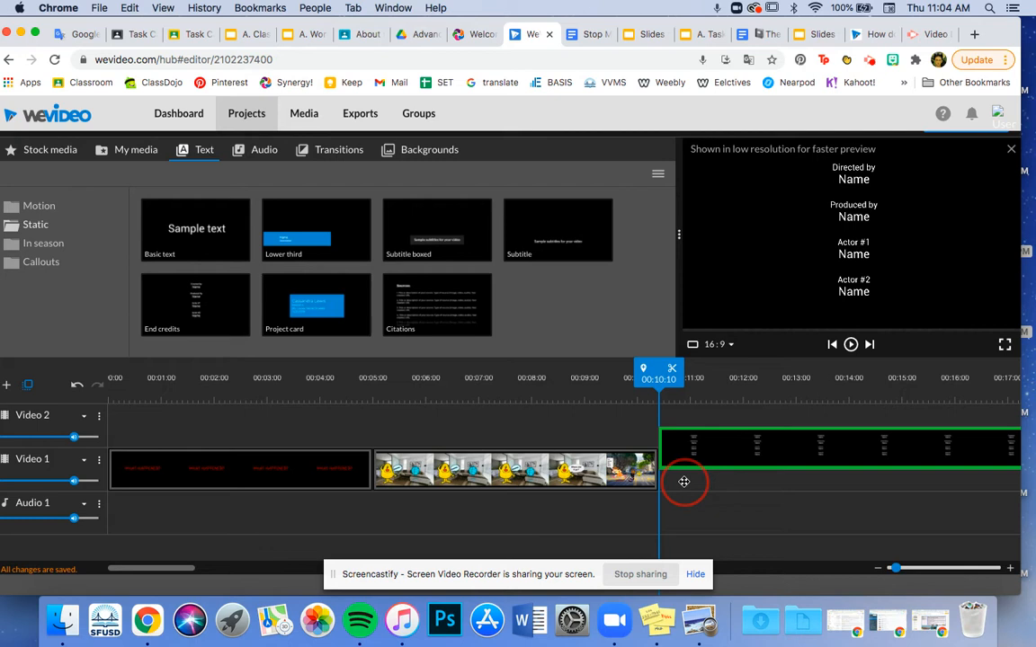
pyautogui.moveTo(683, 482); pyautogui.dragTo(640, 444)
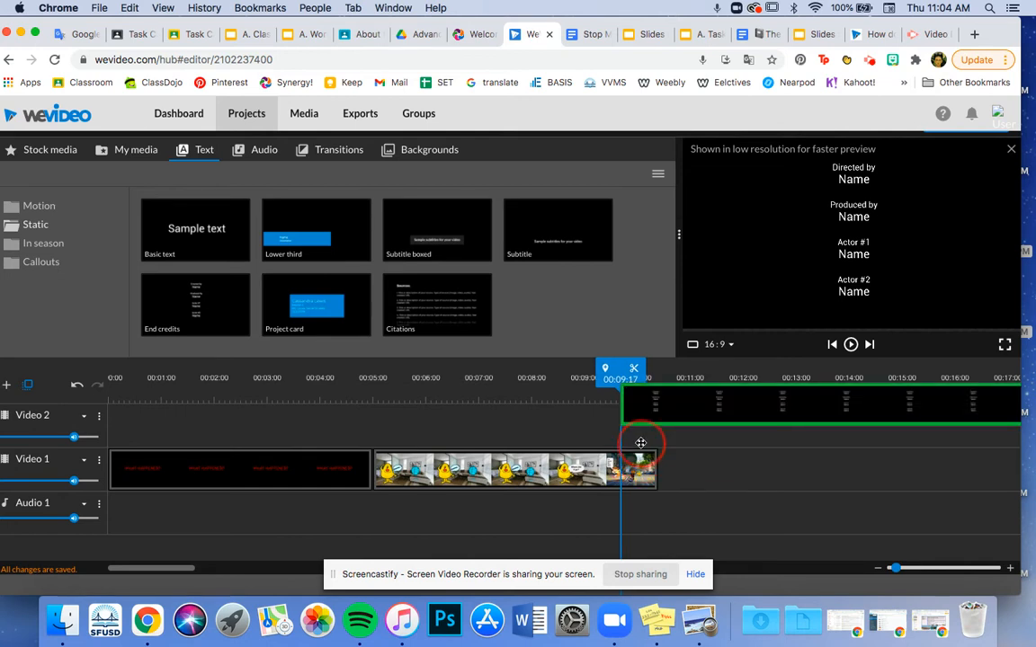
pyautogui.moveTo(640, 443); pyautogui.dragTo(640, 444)
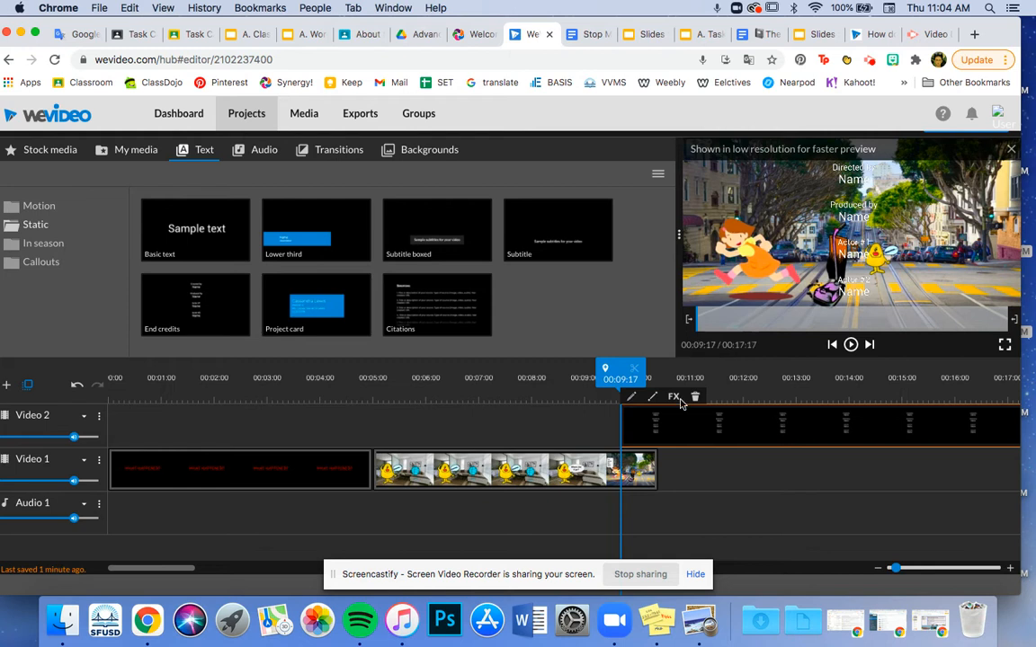
# Step: Check the overlap, then move the End credits clip to the Video 1 track directly after the stop motion clip
pyautogui.moveTo(620, 373)
pyautogui.mouseDown()
pyautogui.moveTo(596, 372)
pyautogui.moveTo(662, 373)
pyautogui.moveTo(637, 374)
pyautogui.mouseUp()
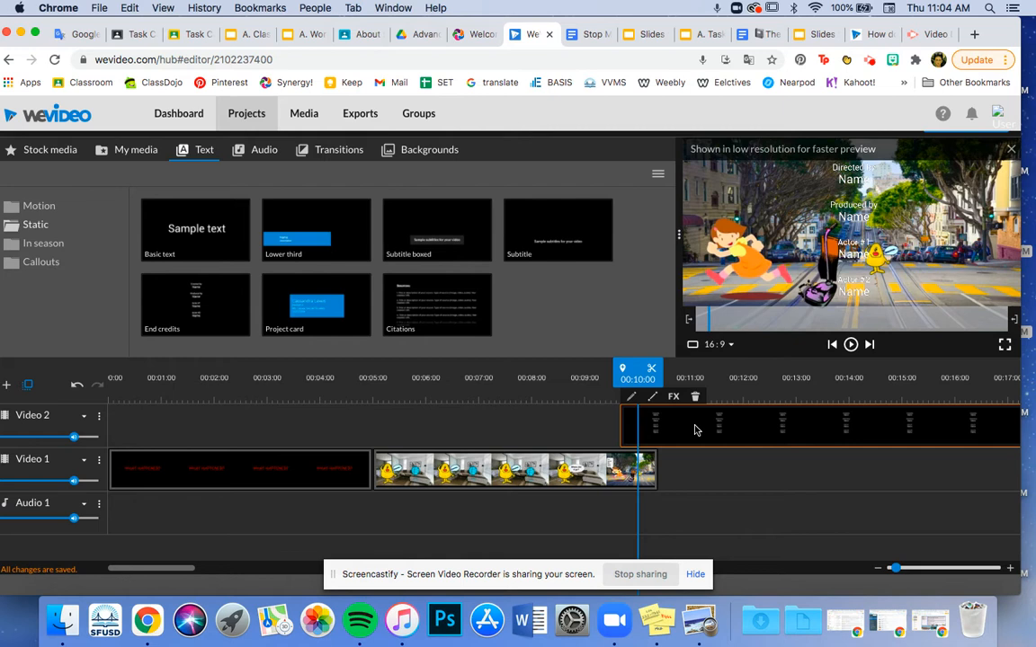
pyautogui.moveTo(694, 430); pyautogui.dragTo(714, 463)
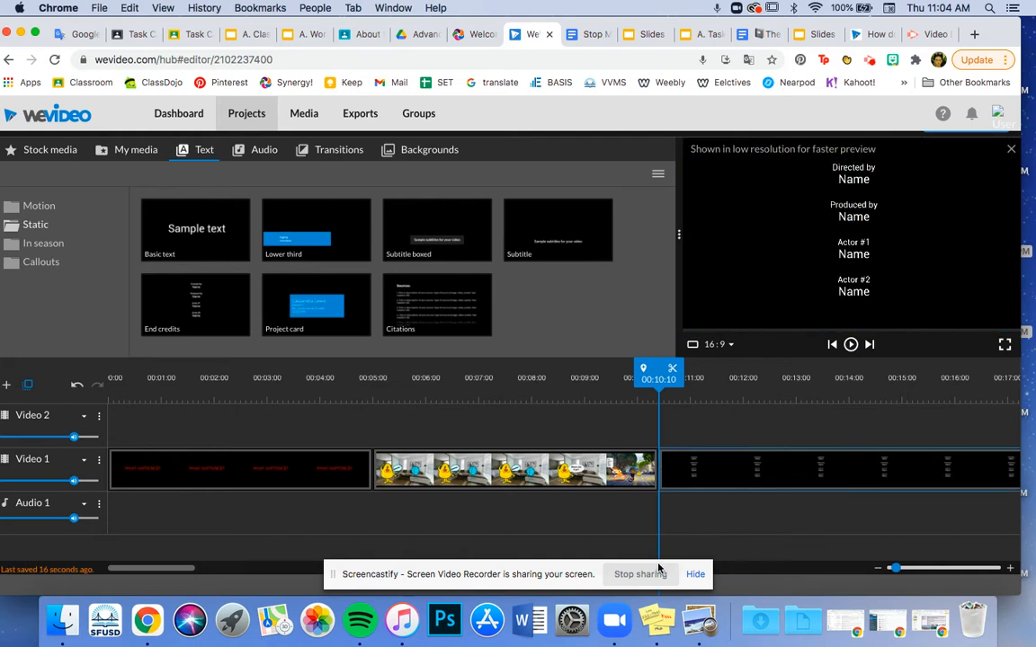
pyautogui.moveTo(659, 379); pyautogui.dragTo(694, 379)
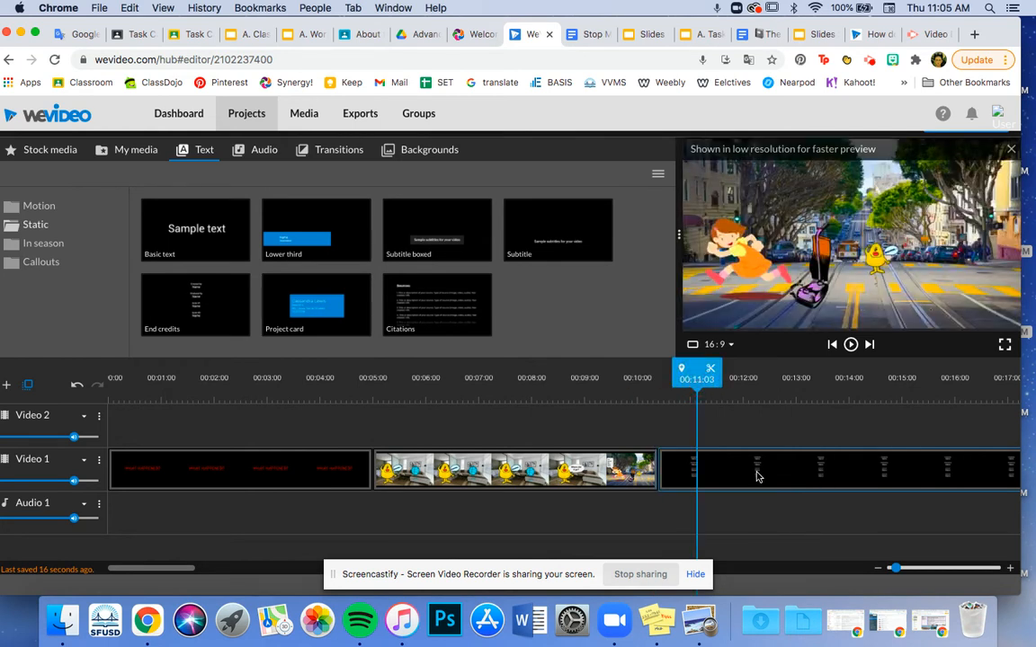
# Step: Open the End credits clip for editing and replace the placeholder under "Directed by" with the director's name
pyautogui.click(753, 473)
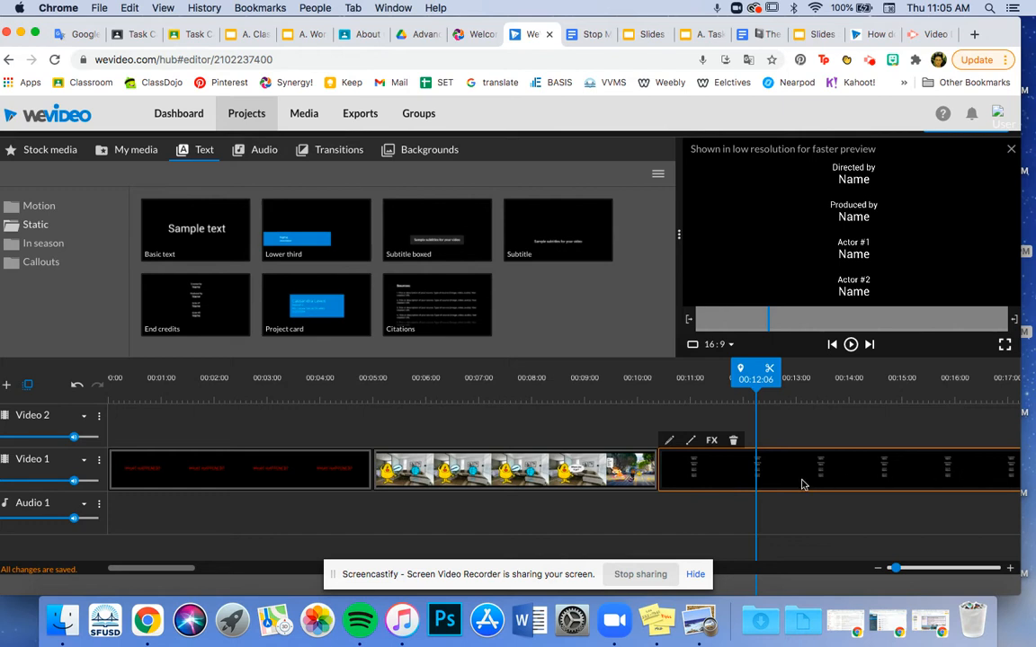
pyautogui.click(670, 441)
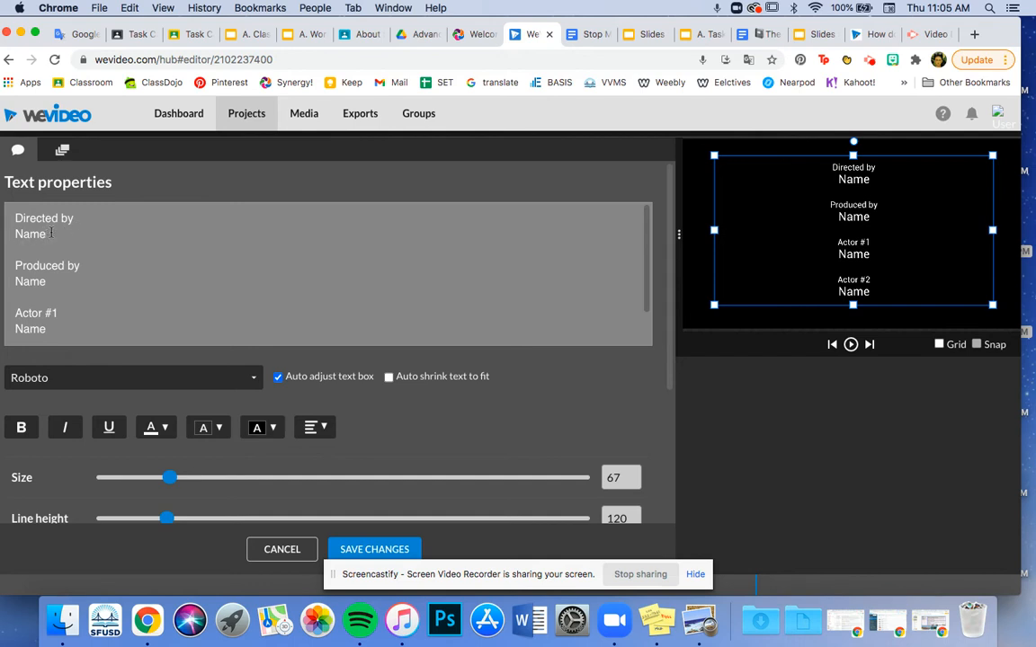
pyautogui.moveTo(45, 233); pyautogui.dragTo(2, 236)
pyautogui.write('Ms.')
pyautogui.press('BackSpace')
pyautogui.press('BackSpace')
pyautogui.press('BackSpace')
pyautogui.press('BackSpace')
pyautogui.write('imon')
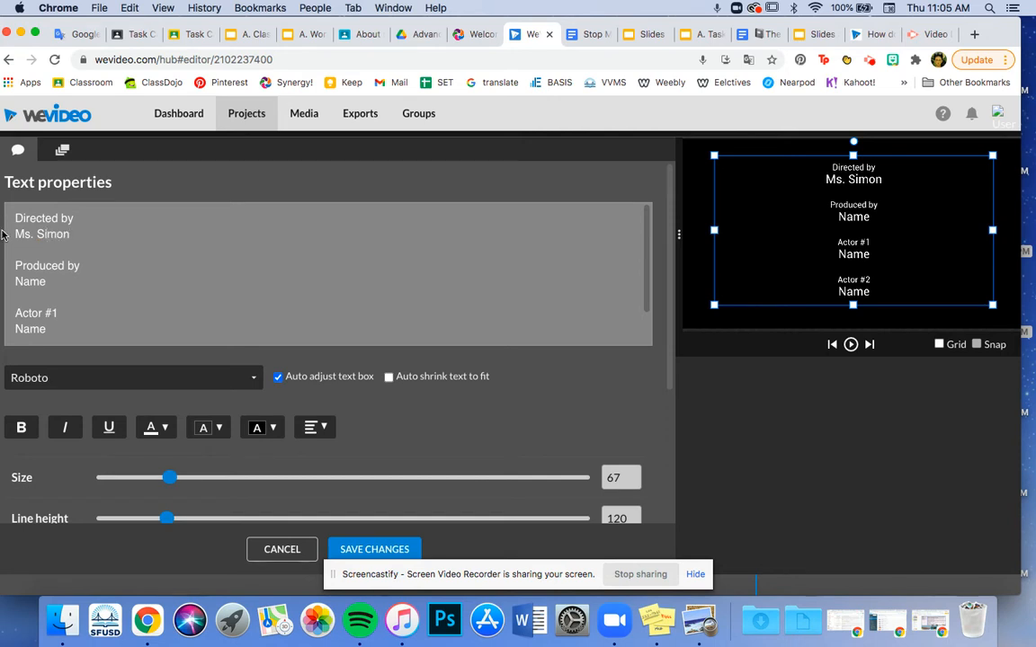
# Step: Replace the placeholder under "Produced by" in the credits with the producer's name
pyautogui.doubleClick(4, 283)
pyautogui.click(45, 265)
pyautogui.moveTo(49, 283); pyautogui.dragTo(8, 284)
pyautogui.write('Ms. Simon')
# Step: Change the "Actor #1" heading to "Character Design" and enter the designer's name beneath it
pyautogui.scroll(-1, 63, 290)
pyautogui.moveTo(59, 297); pyautogui.dragTo(13, 297)
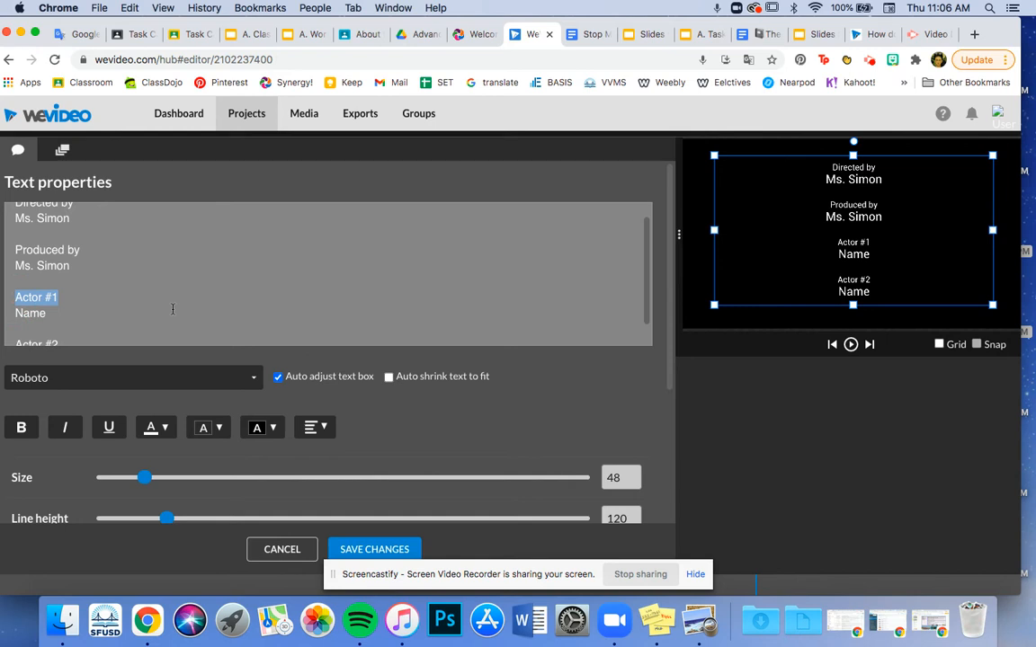
pyautogui.write('C')
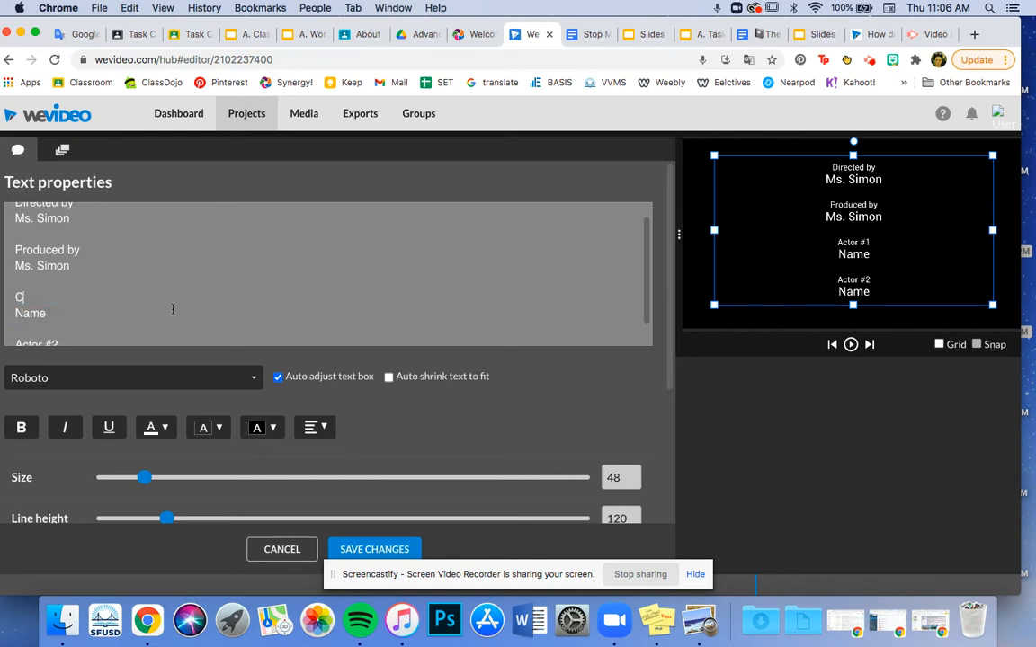
pyautogui.write('haracter Design')
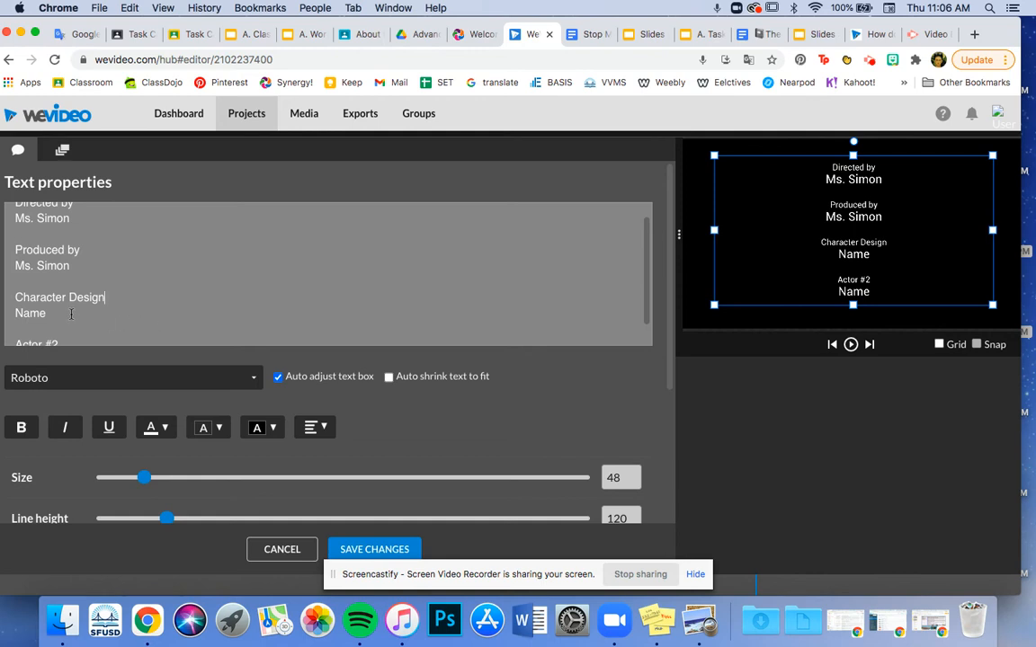
pyautogui.moveTo(71, 314); pyautogui.dragTo(16, 311)
pyautogui.write('Ms. SImon')
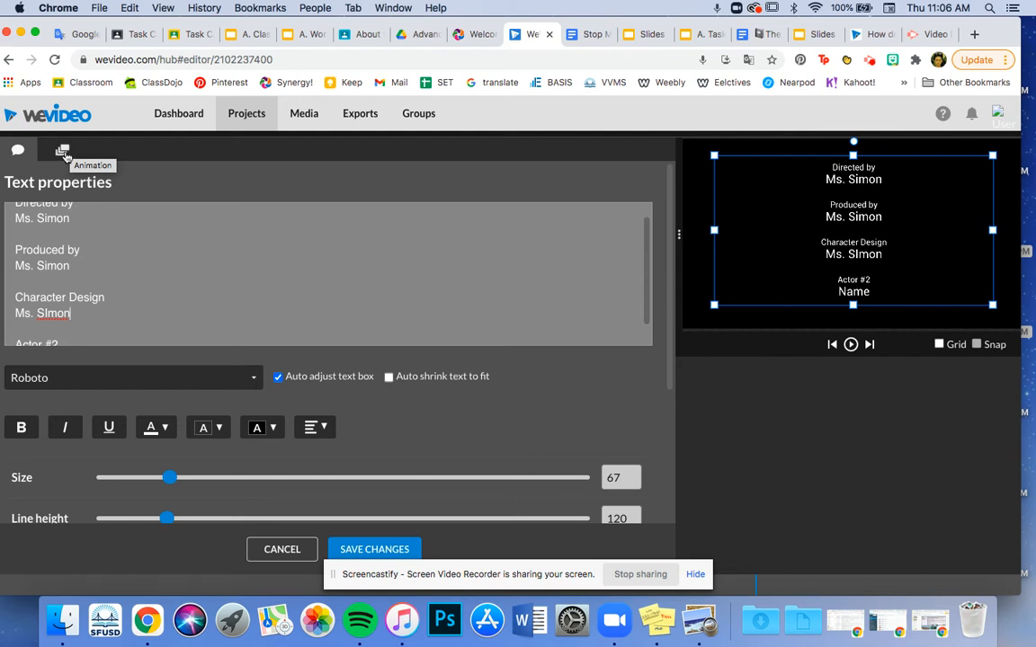
# Step: Set the credits animation's start position just below the frame, at about x 188, y 1019
pyautogui.click(62, 150)
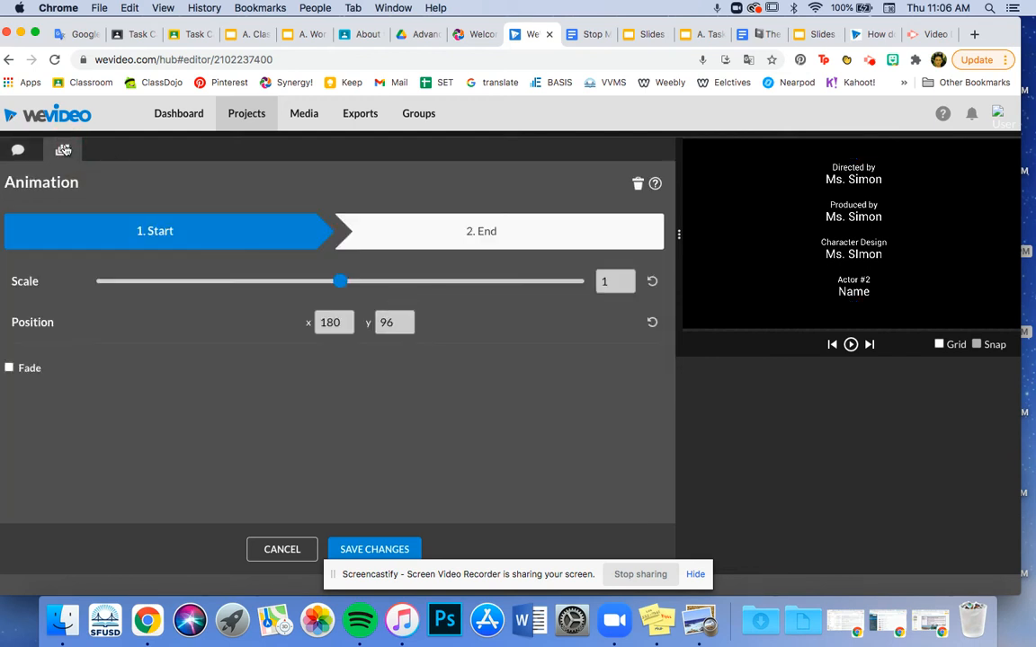
pyautogui.click(187, 239)
pyautogui.moveTo(853, 171); pyautogui.dragTo(854, 340)
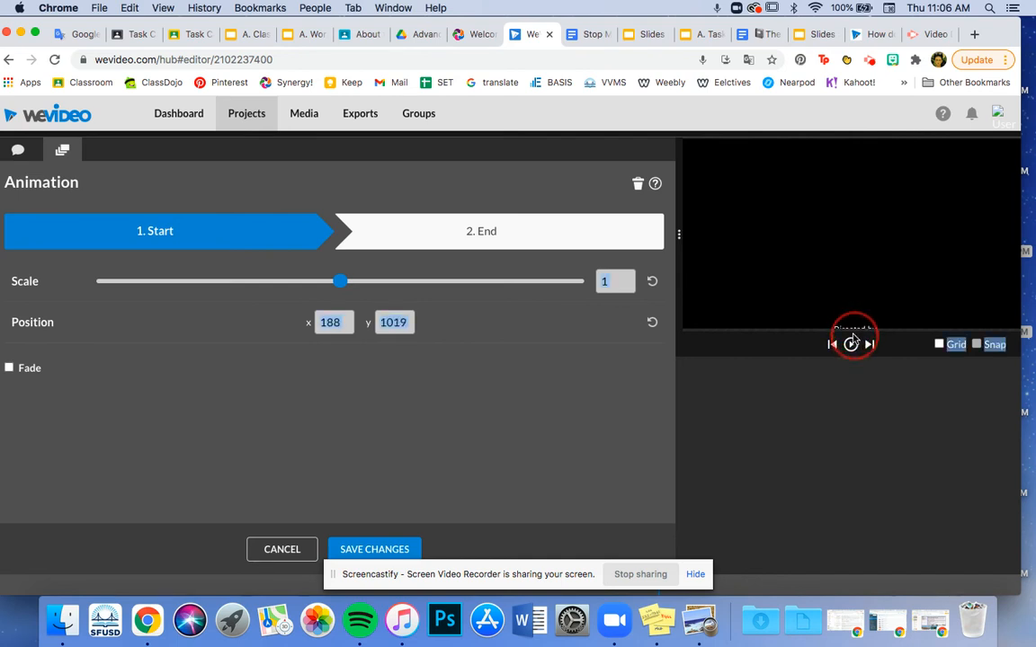
pyautogui.moveTo(852, 340); pyautogui.dragTo(851, 338)
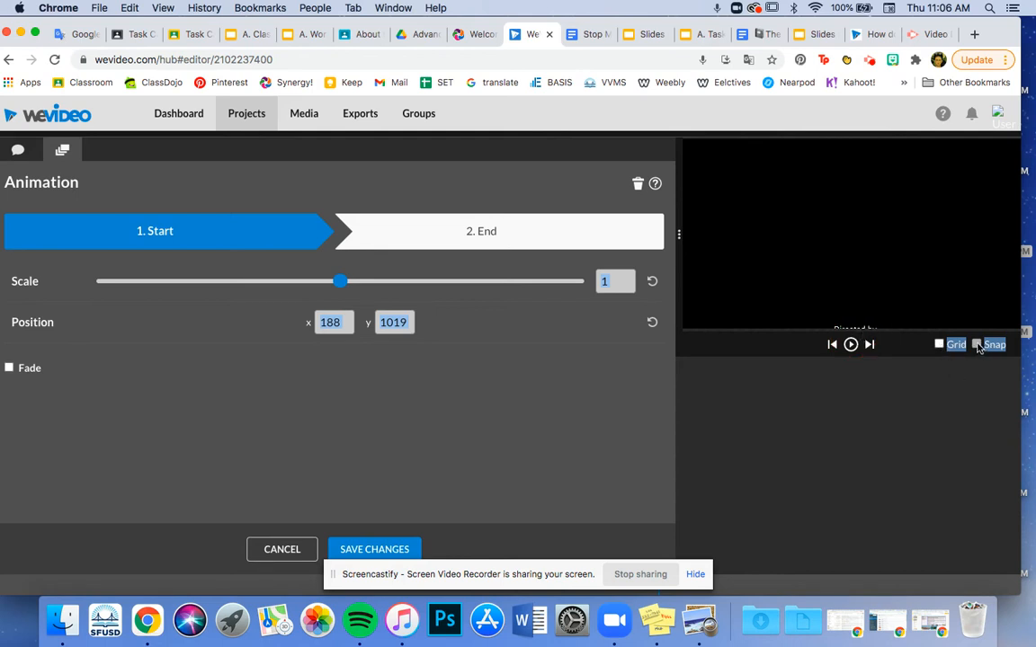
# Step: Turn on the preview's Grid and Snap options
pyautogui.click(946, 345)
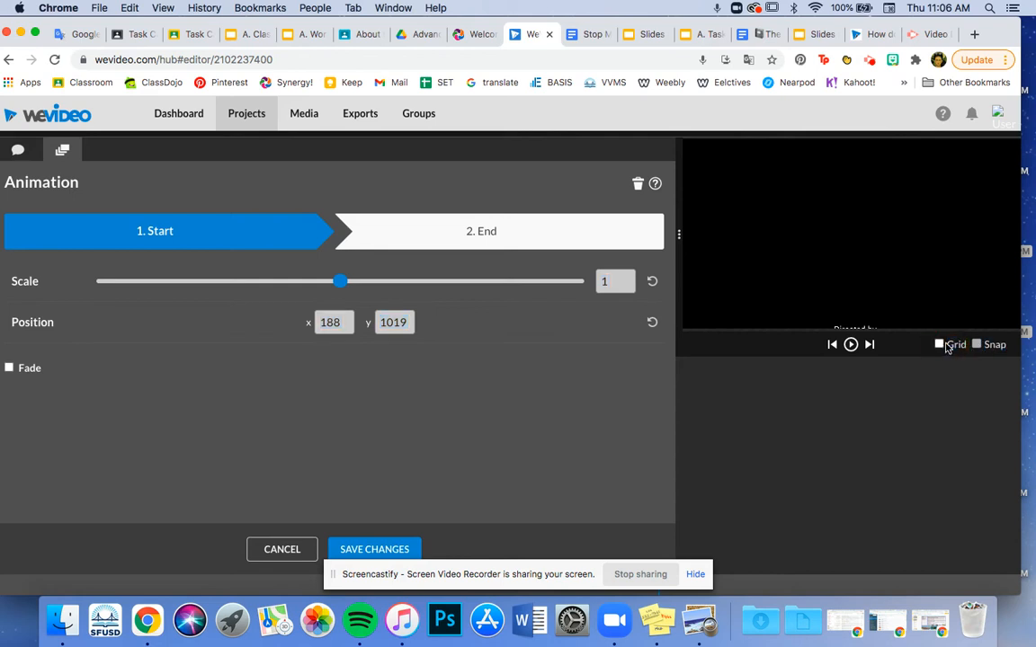
pyautogui.click(940, 344)
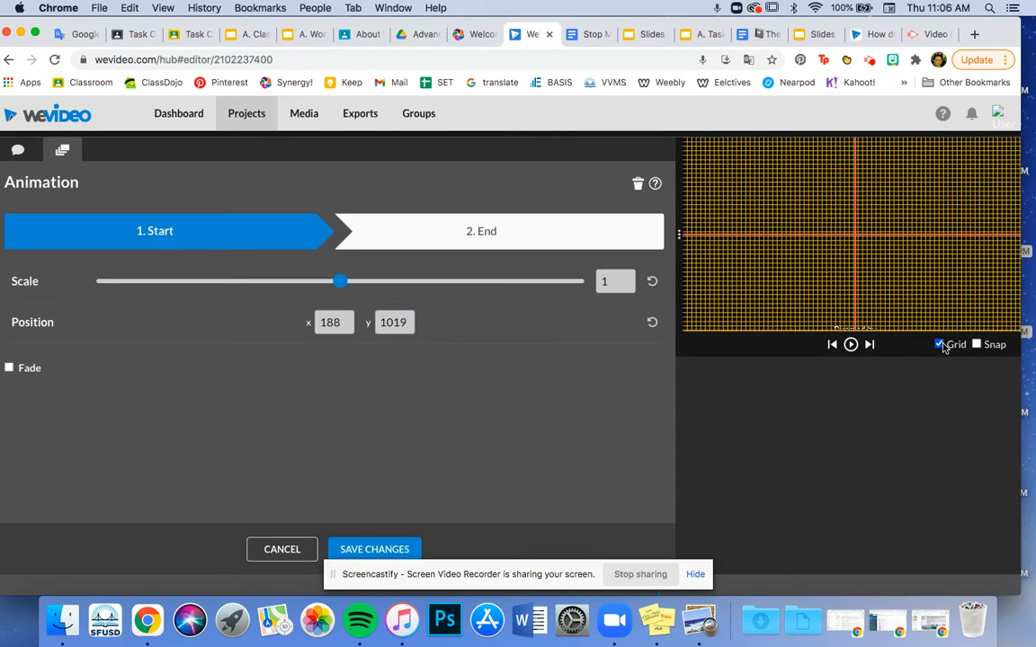
pyautogui.click(977, 345)
# Step: Set the credits animation's end position above the frame, at about x 154, y -800, and save the changes
pyautogui.click(494, 237)
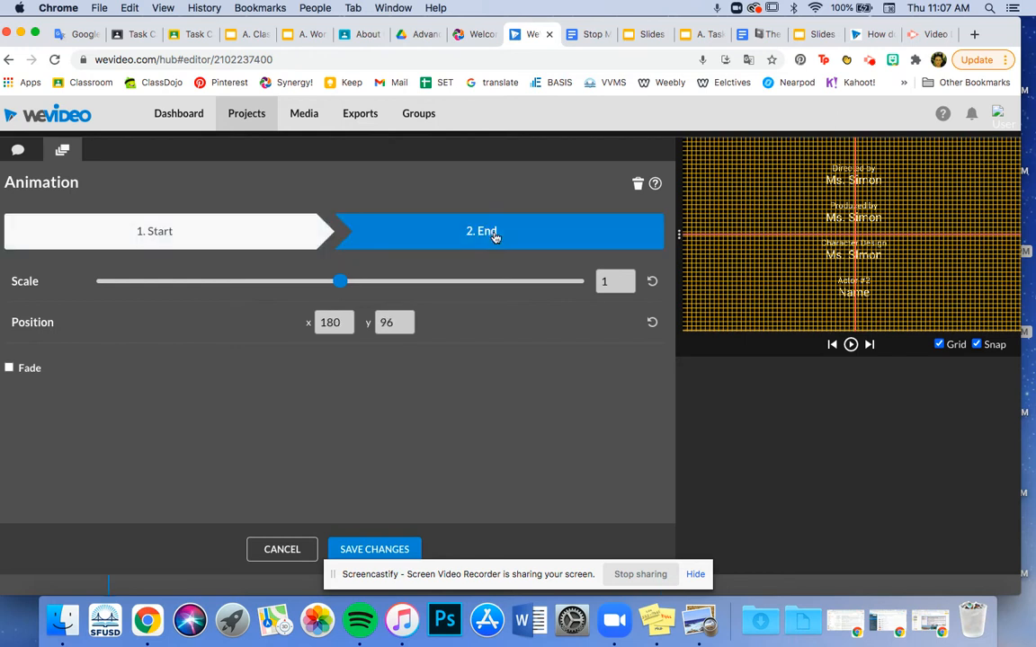
pyautogui.moveTo(861, 256); pyautogui.dragTo(859, 100)
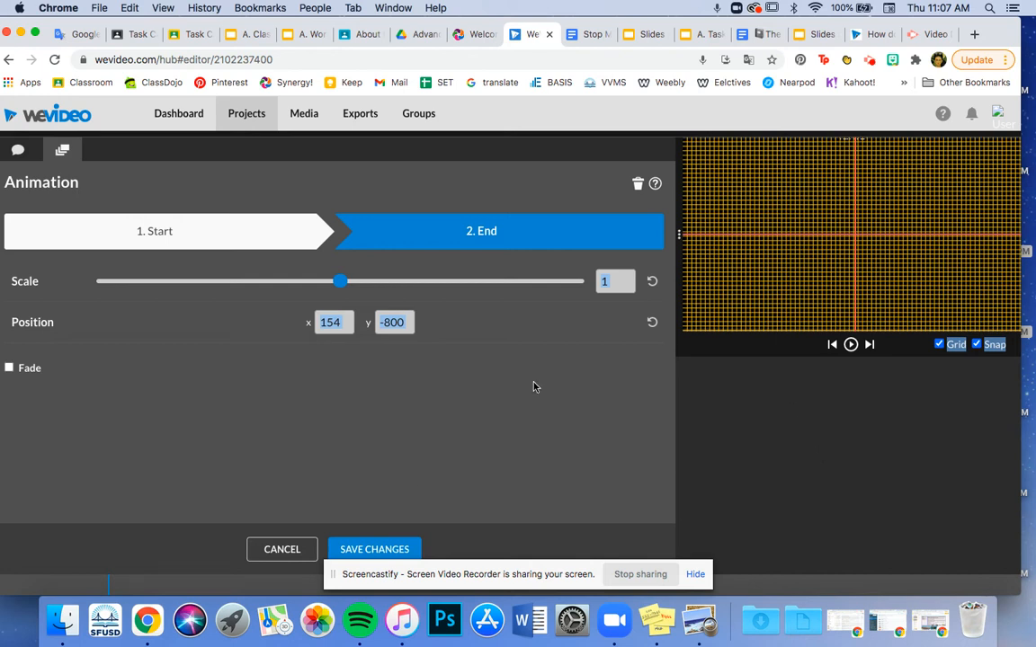
pyautogui.click(371, 550)
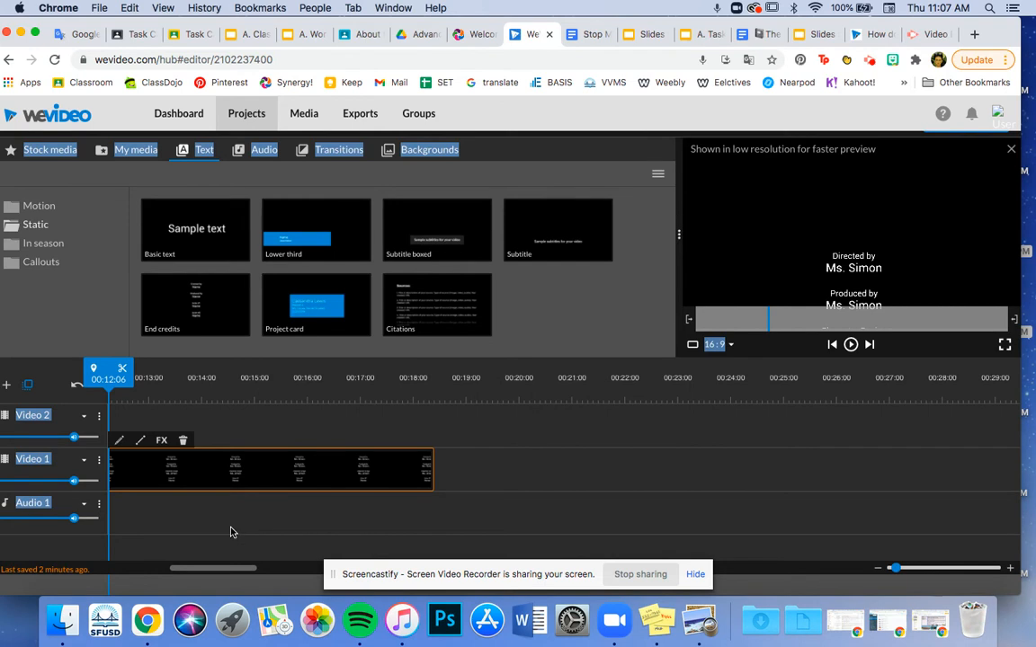
# Step: Play the project from about 00:09:24 to preview the scrolling end credits, and stop playback
pyautogui.moveTo(192, 569); pyautogui.dragTo(160, 573)
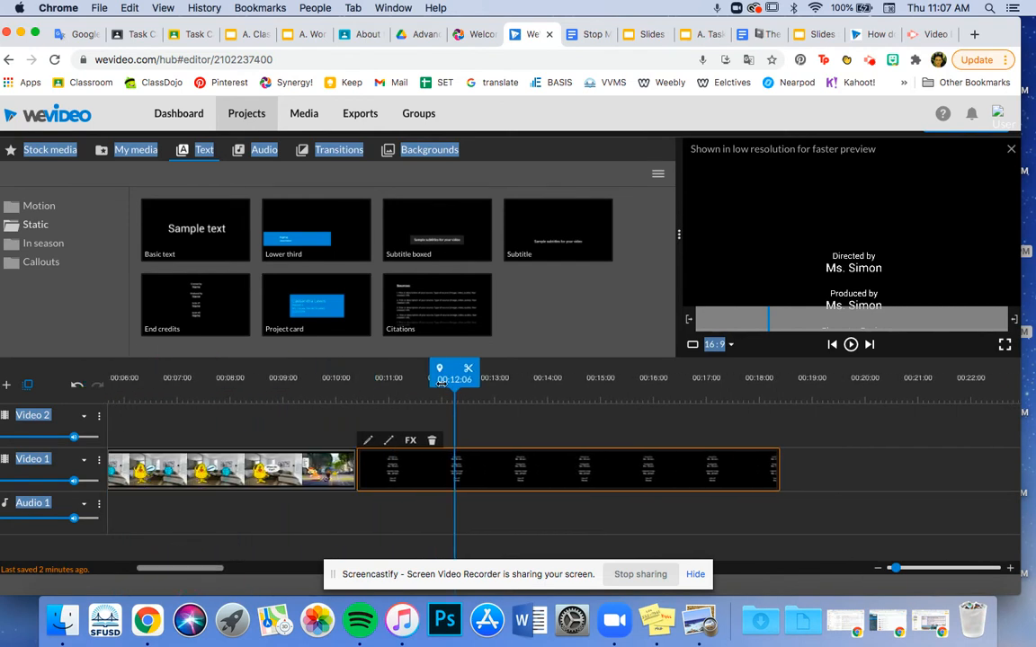
pyautogui.moveTo(445, 378); pyautogui.dragTo(336, 382)
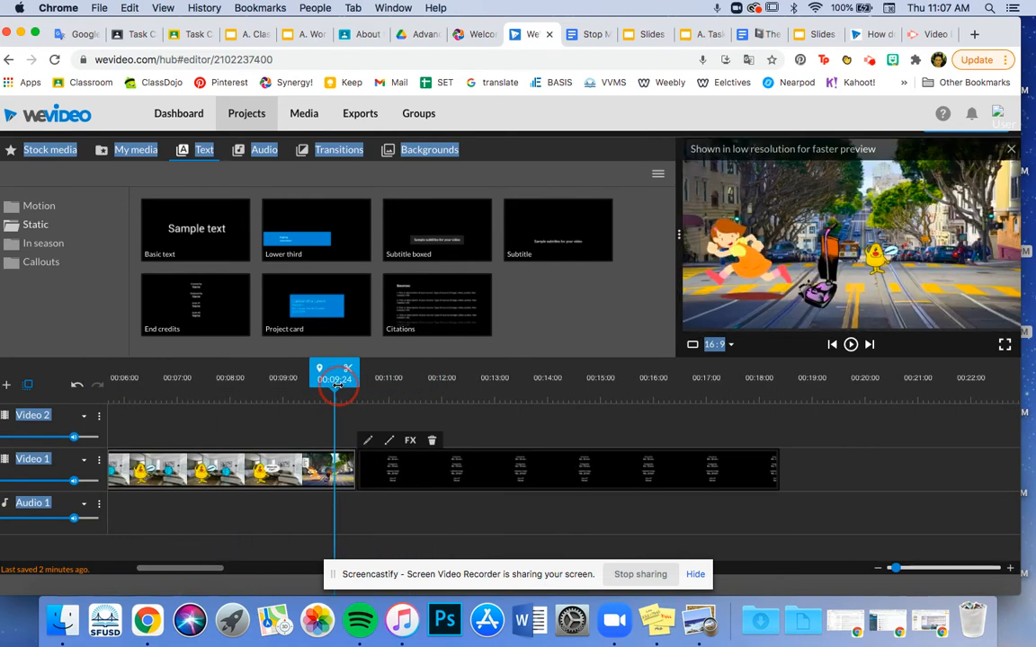
pyautogui.click(850, 344)
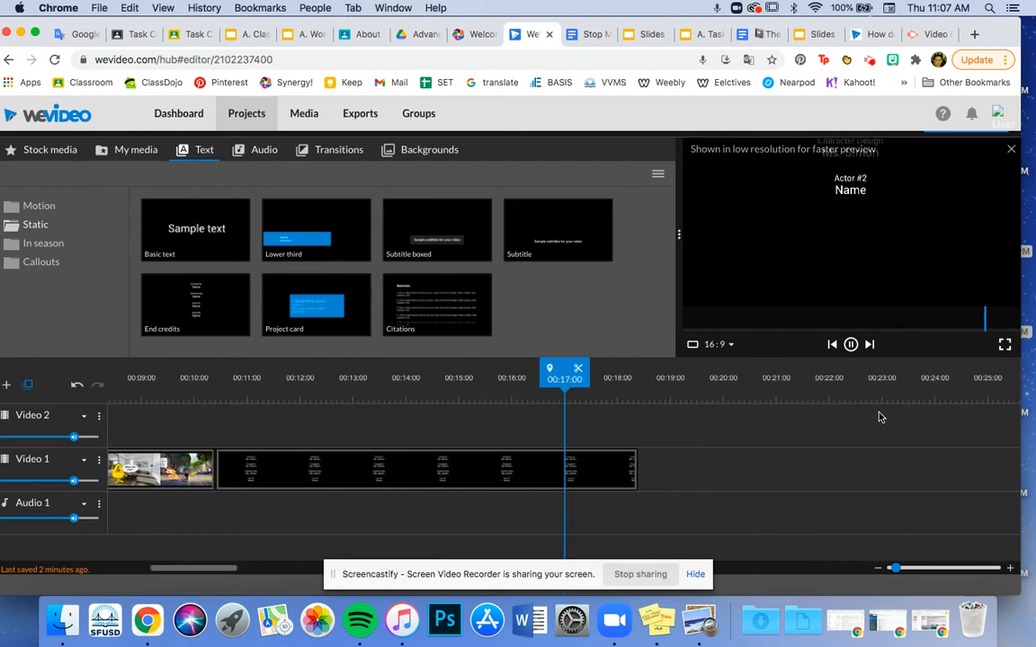
pyautogui.click(851, 344)
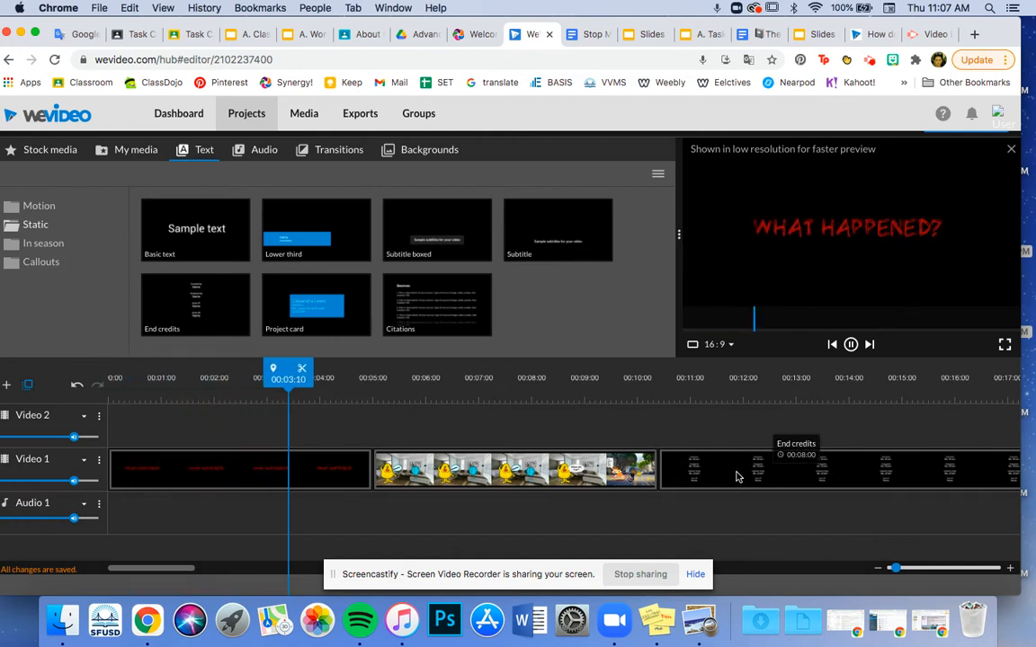
pyautogui.click(851, 345)
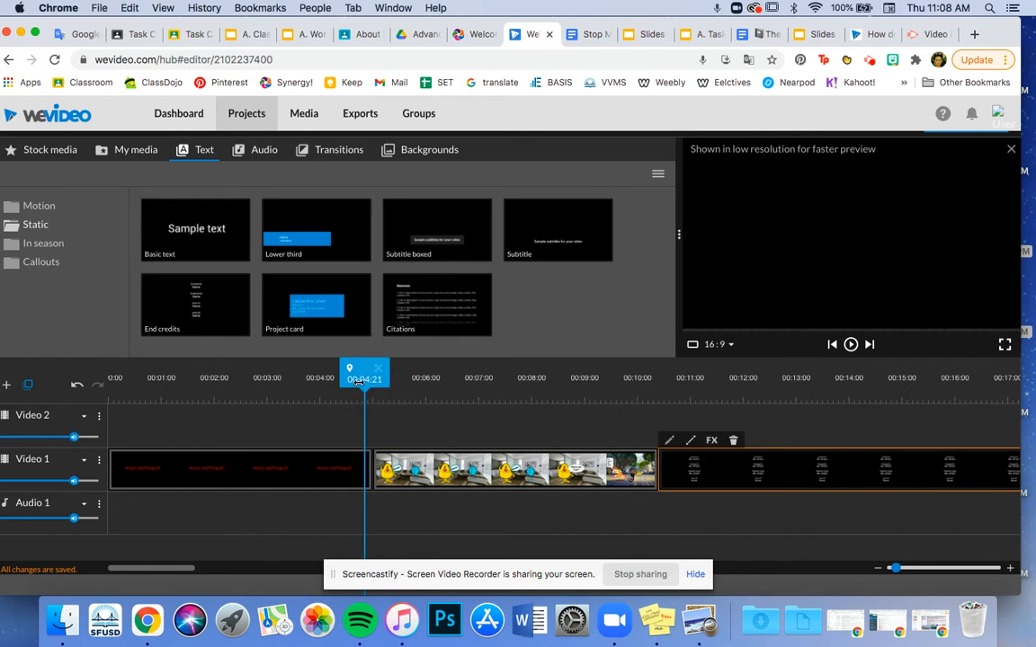
# Step: Browse the Motion text templates and add Boxed in - Lower third to the Video 2 track at about 00:09:20
pyautogui.moveTo(359, 382); pyautogui.dragTo(606, 419)
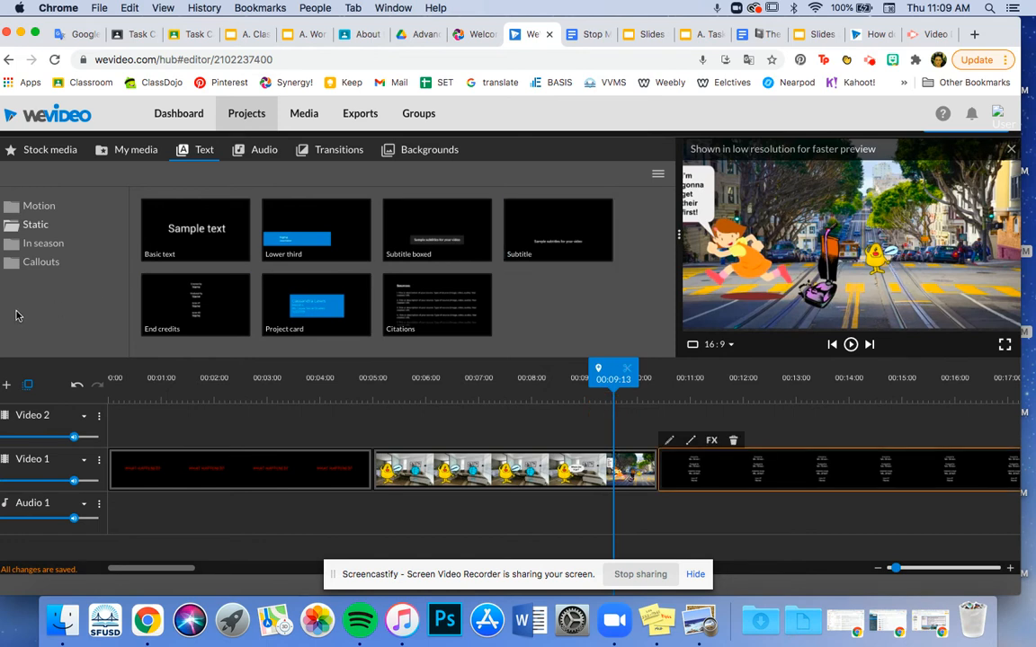
pyautogui.click(30, 209)
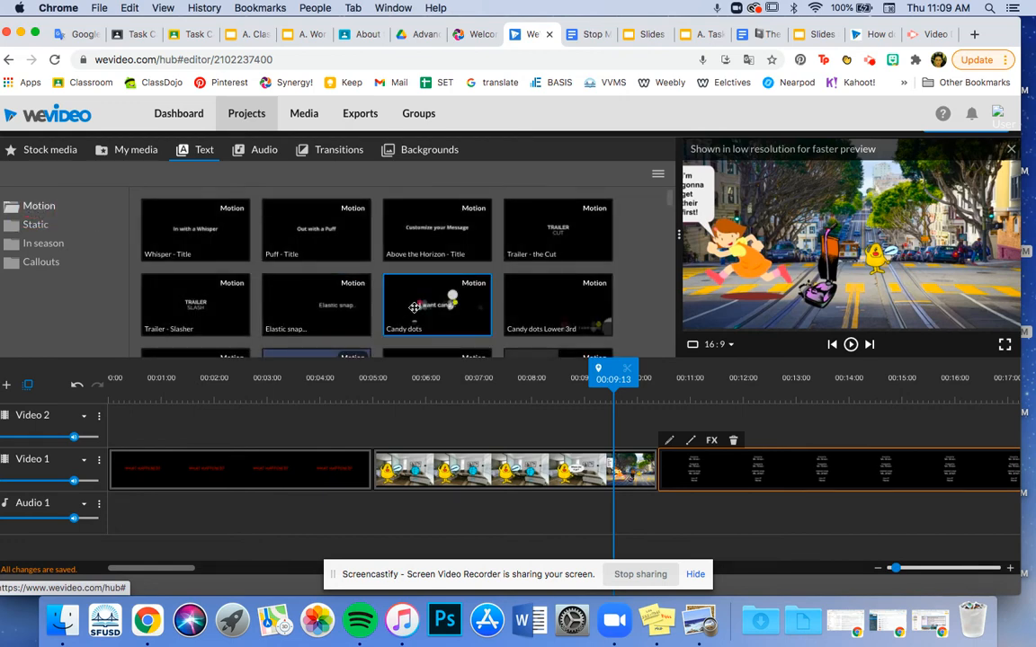
pyautogui.scroll(-10, 413, 307)
pyautogui.scroll(-10, 413, 307)
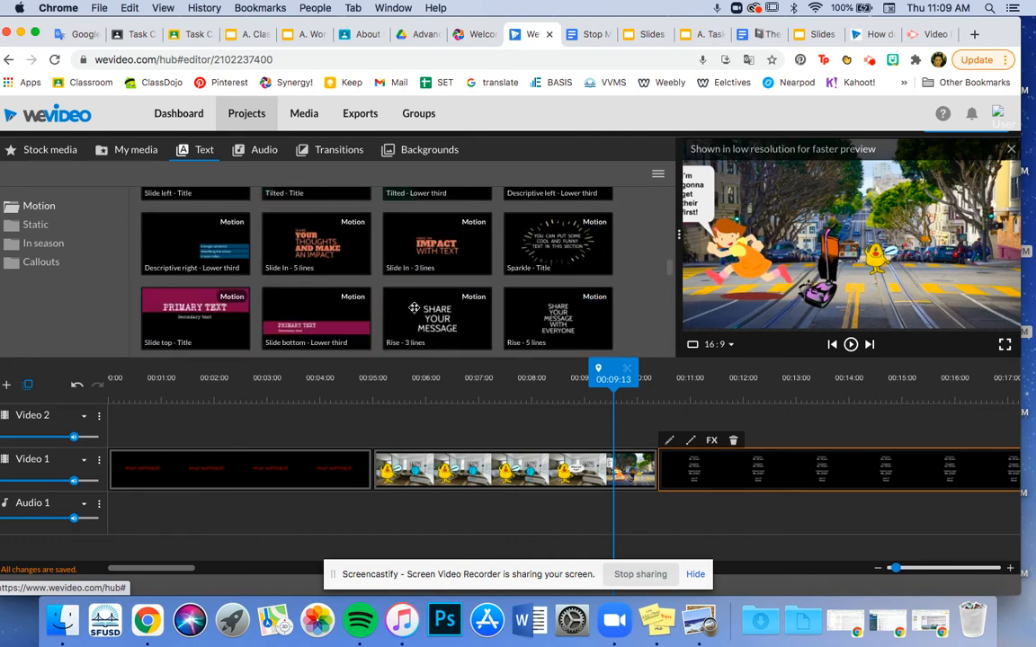
pyautogui.scroll(-2, 414, 312)
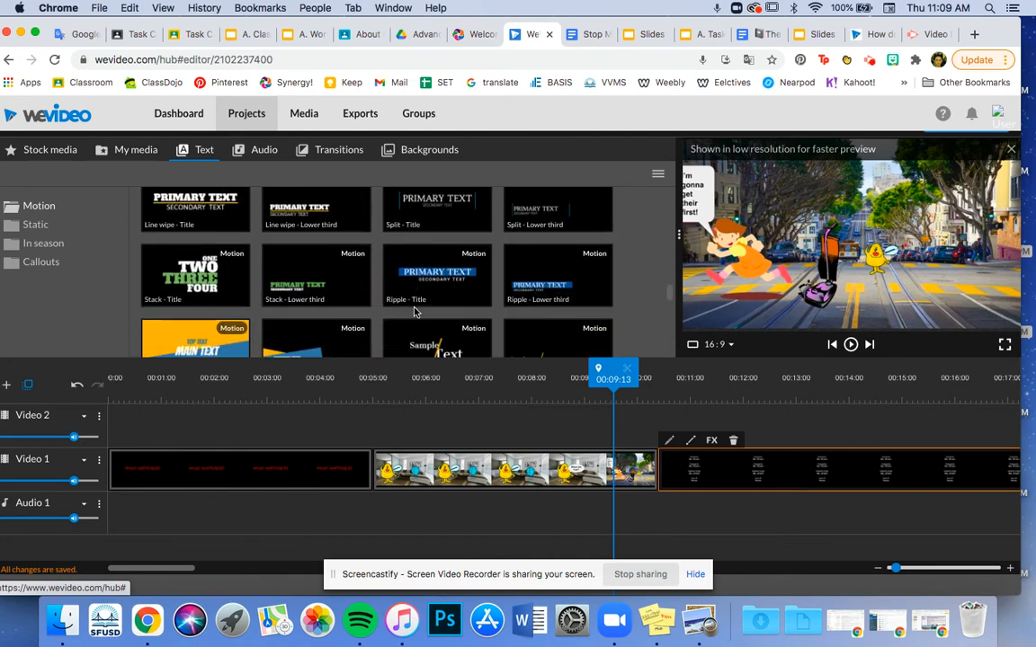
pyautogui.scroll(-3, 422, 271)
pyautogui.scroll(-8, 445, 279)
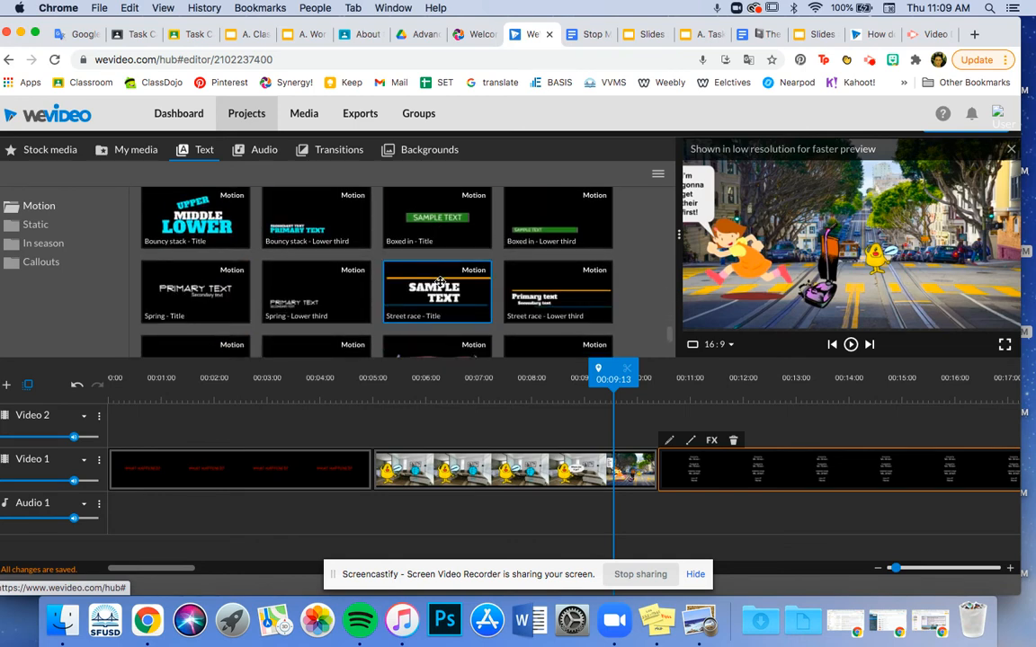
pyautogui.scroll(-1, 441, 283)
pyautogui.scroll(-2, 440, 286)
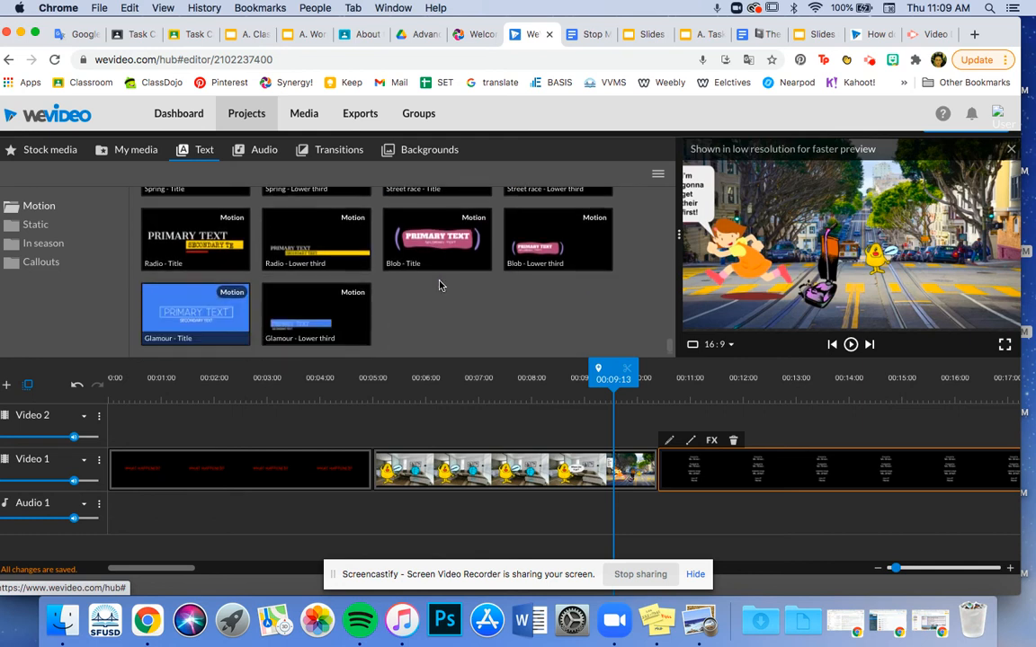
pyautogui.scroll(3, 438, 283)
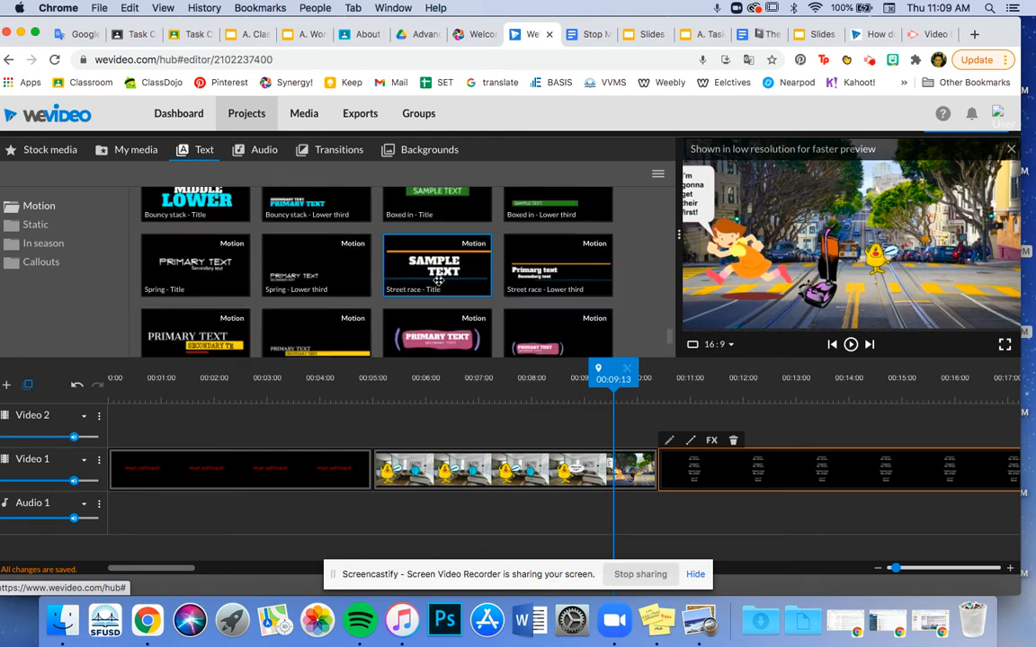
pyautogui.scroll(2, 438, 282)
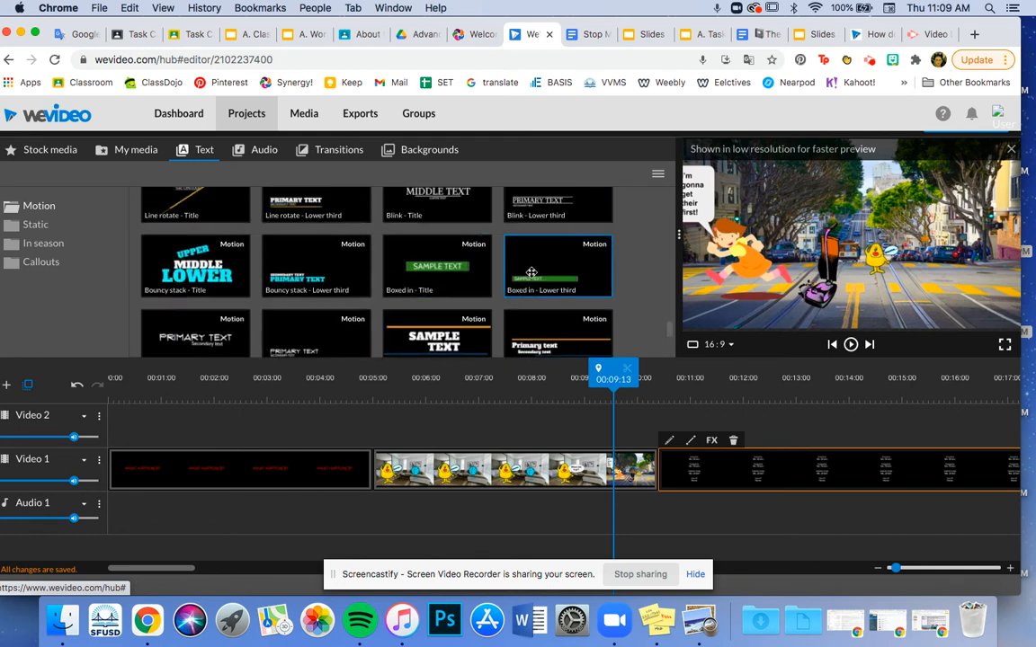
pyautogui.click(528, 271)
pyautogui.moveTo(528, 271)
pyautogui.mouseDown()
pyautogui.moveTo(543, 288)
pyautogui.moveTo(541, 280)
pyautogui.moveTo(521, 320)
pyautogui.moveTo(606, 430)
pyautogui.moveTo(594, 455)
pyautogui.moveTo(647, 445)
pyautogui.mouseUp()
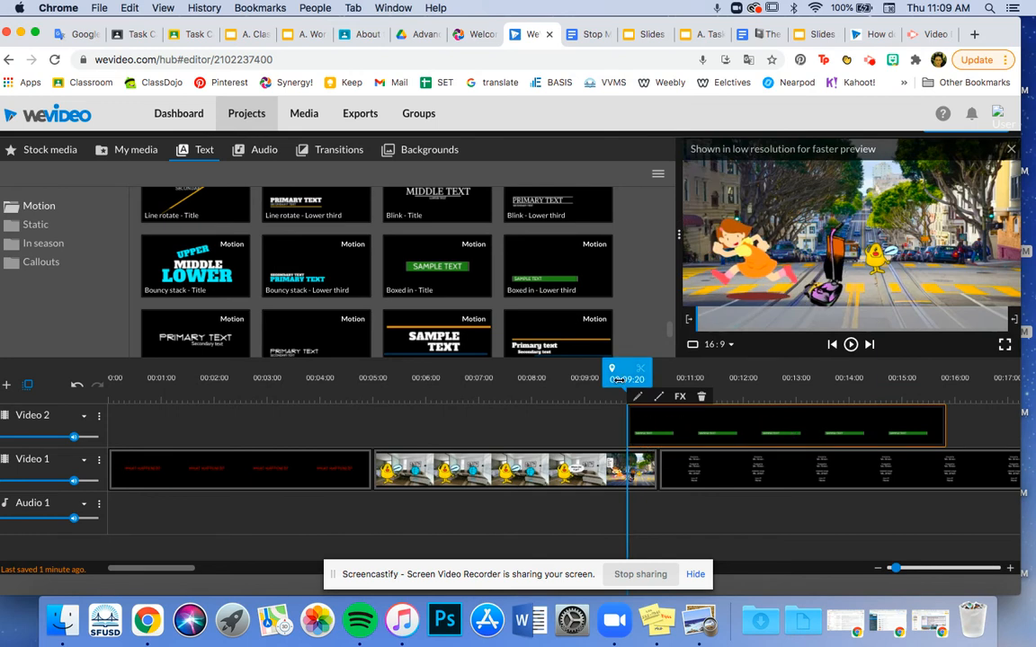
# Step: Preview the lower third from 00:09:13 and move its clip on Video 2 to start at about 00:09:11
pyautogui.moveTo(620, 378); pyautogui.dragTo(608, 378)
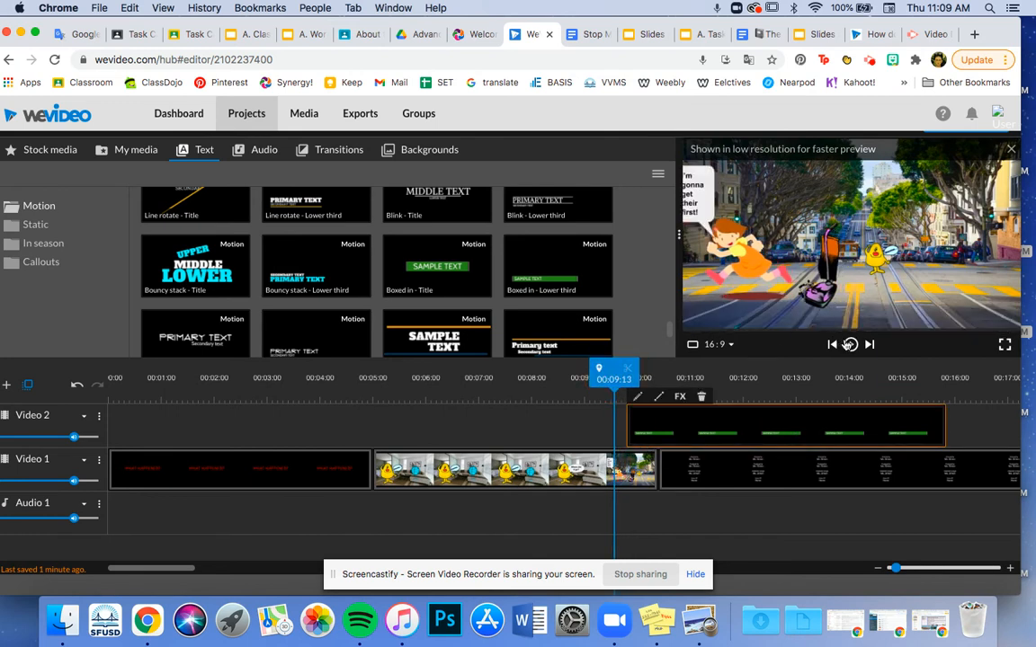
pyautogui.click(851, 344)
pyautogui.click(635, 422)
pyautogui.moveTo(598, 433)
pyautogui.mouseDown()
pyautogui.moveTo(589, 425)
pyautogui.moveTo(578, 439)
pyautogui.mouseUp()
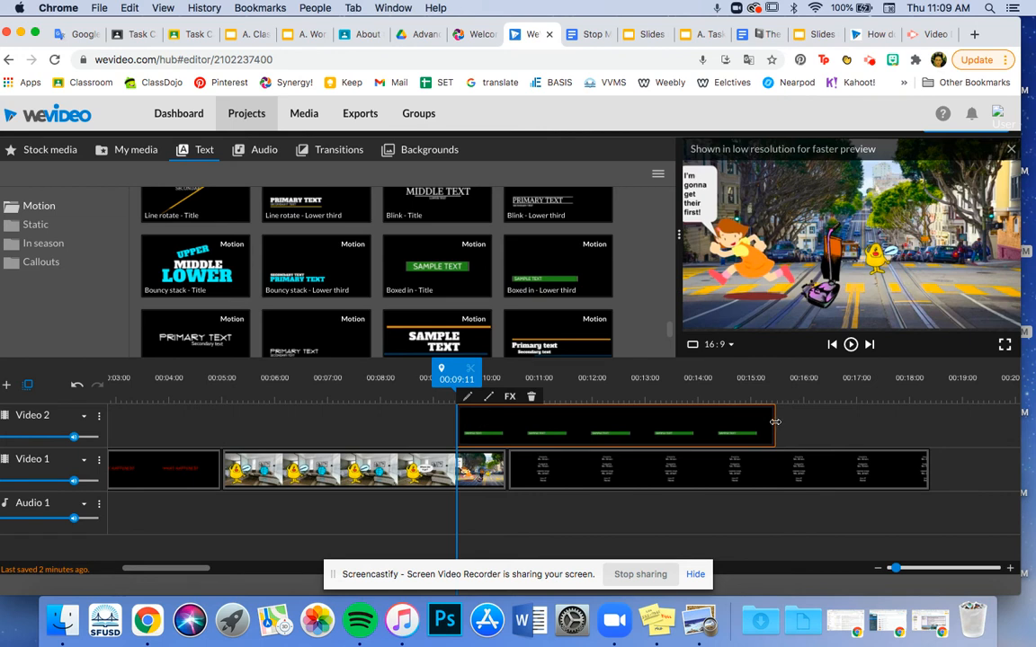
# Step: Shorten the lower third clip on Video 2 to about 4 seconds and move it to start at about 00:07:13
pyautogui.moveTo(775, 422); pyautogui.dragTo(659, 429)
pyautogui.moveTo(566, 423); pyautogui.dragTo(459, 440)
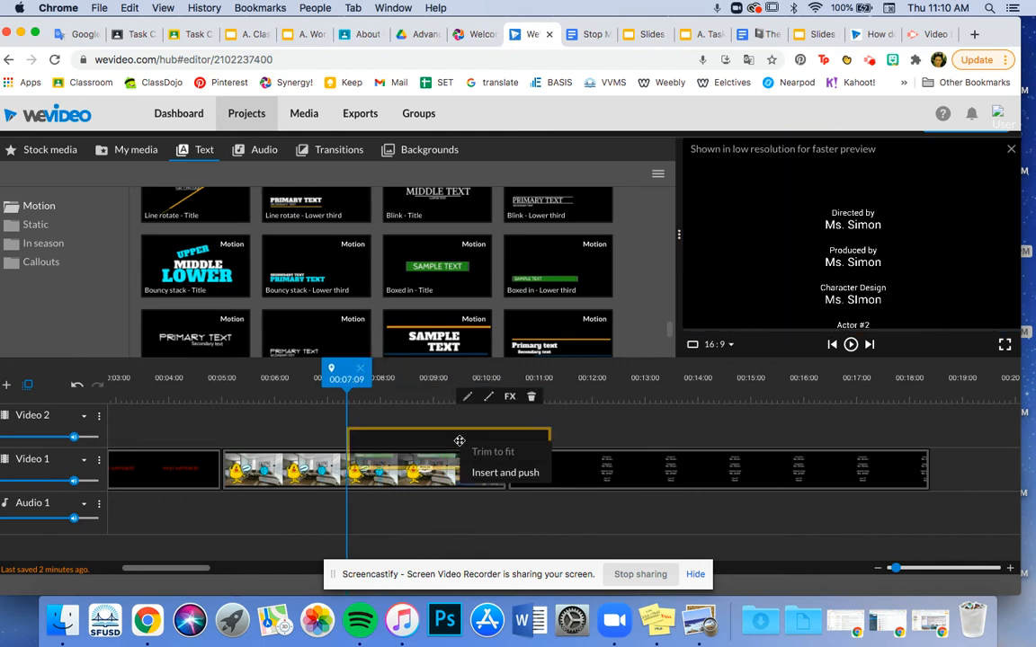
pyautogui.click(425, 445)
pyautogui.moveTo(508, 427); pyautogui.dragTo(410, 445)
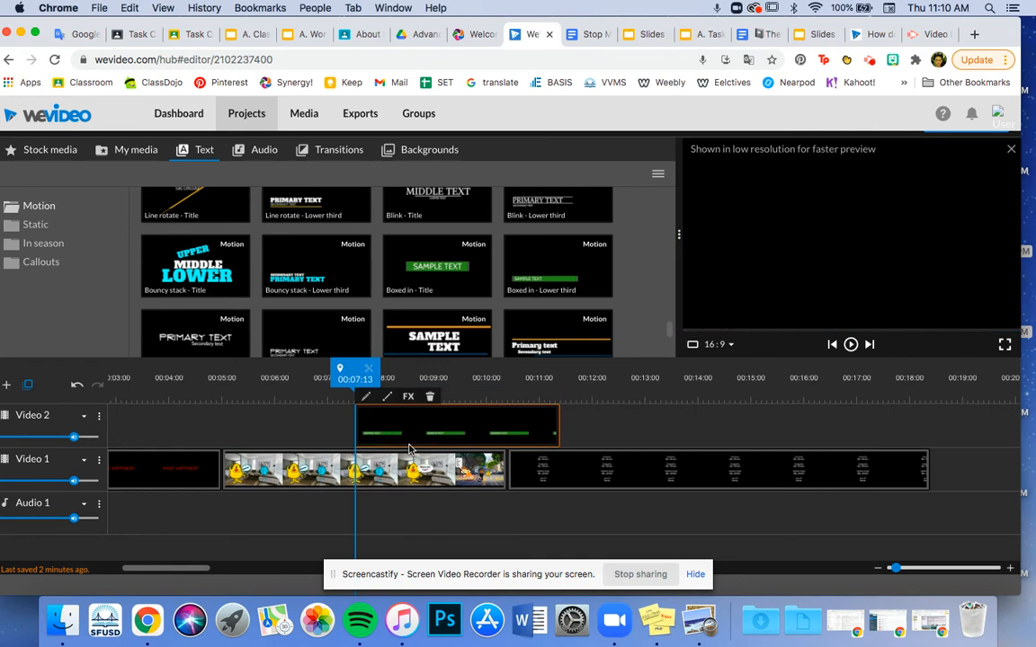
# Step: Set the lower third's text to "San Francisco" and save the changes
pyautogui.doubleClick(438, 431)
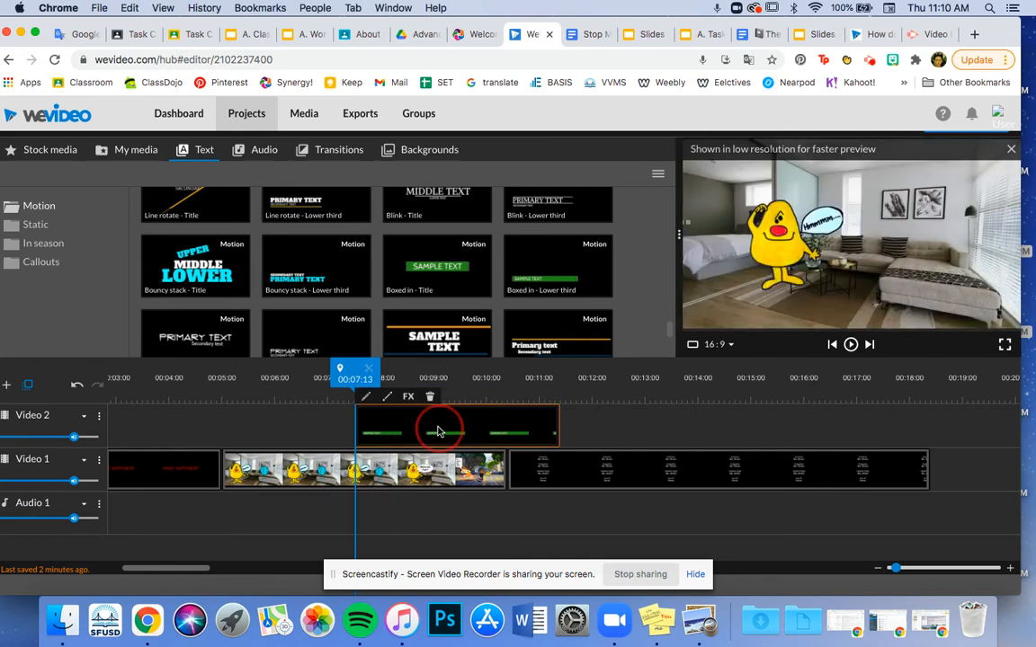
pyautogui.click(94, 298)
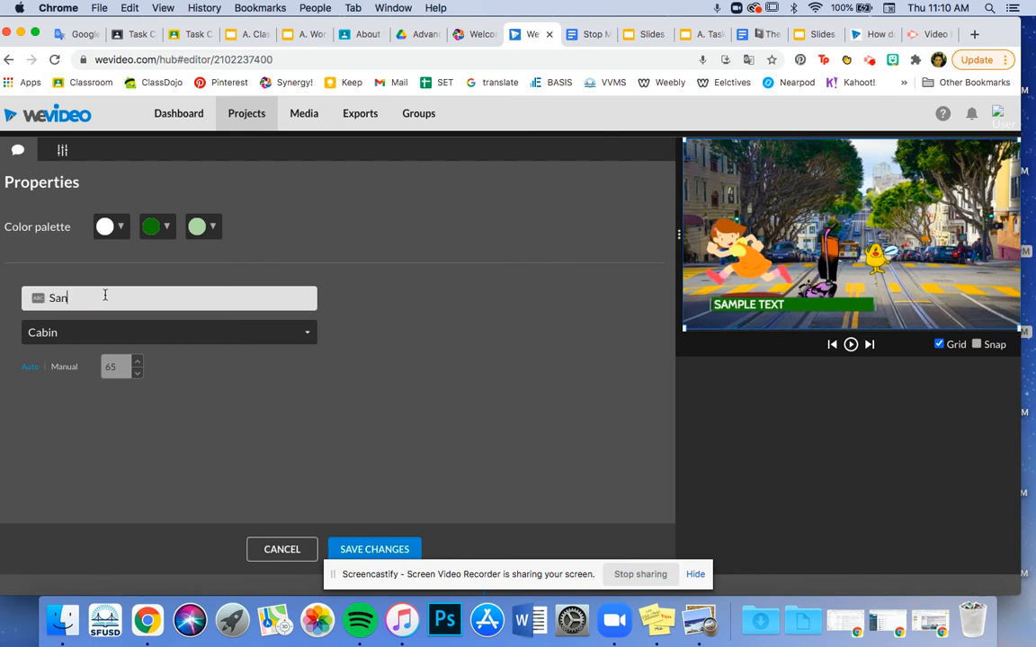
pyautogui.write('San Francisco')
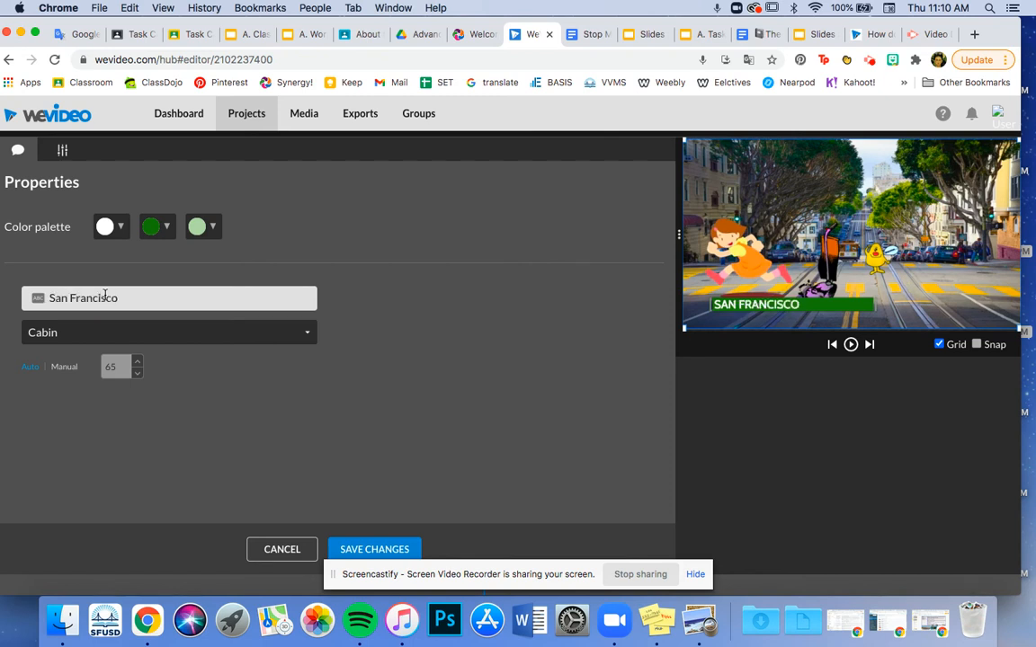
pyautogui.click(382, 549)
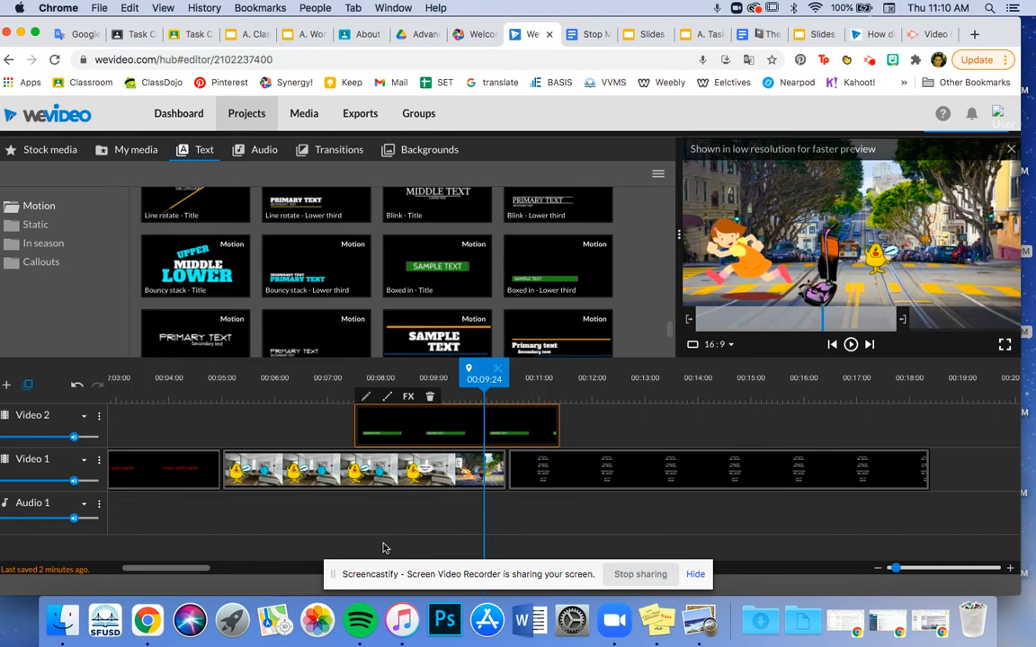
# Step: Play the San Francisco lower third from about 00:07:06, stop playback, and scrub back to about 00:08:17 to check it
pyautogui.moveTo(484, 379); pyautogui.dragTo(340, 388)
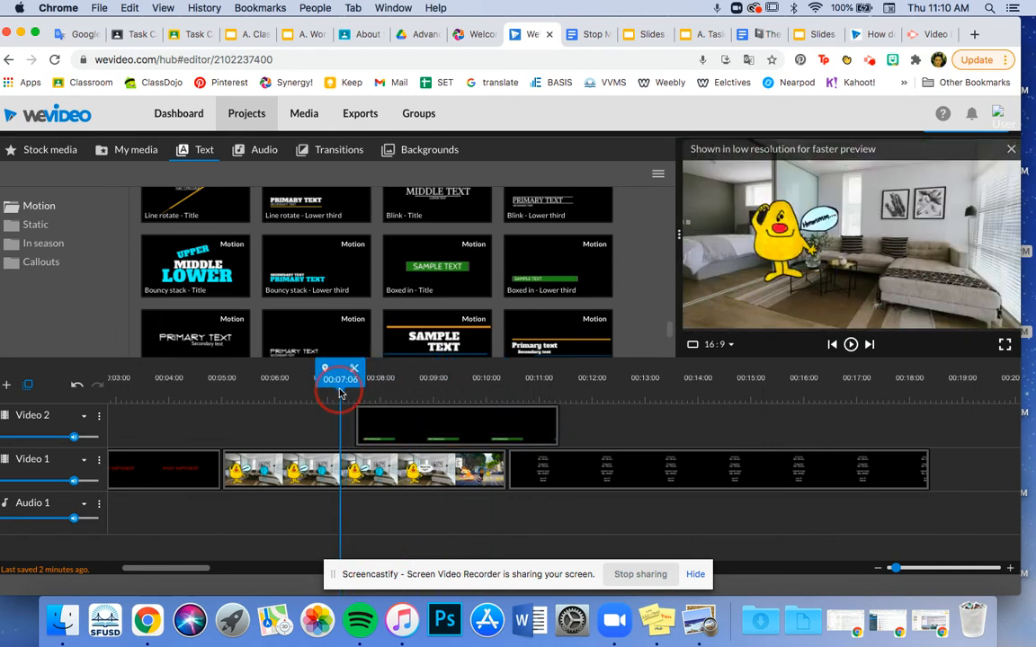
pyautogui.click(850, 344)
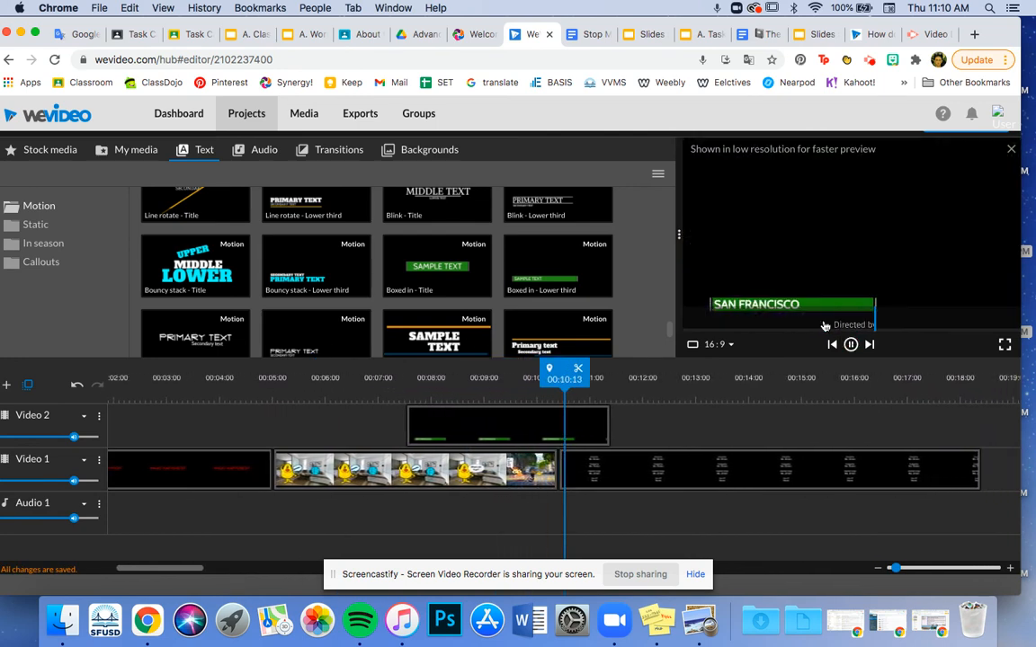
pyautogui.click(850, 344)
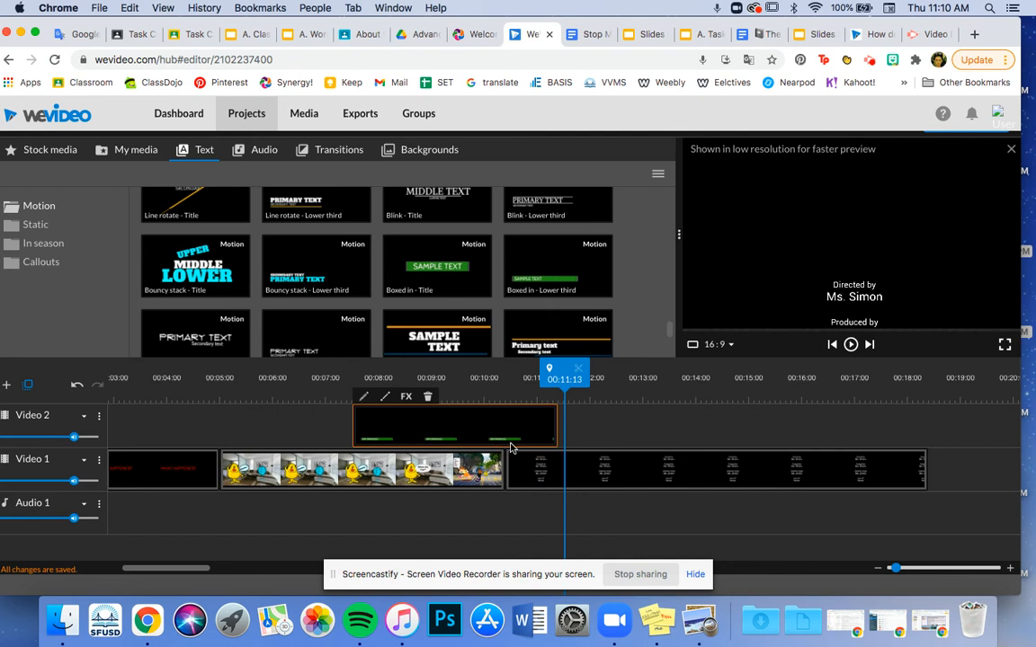
pyautogui.click(555, 378)
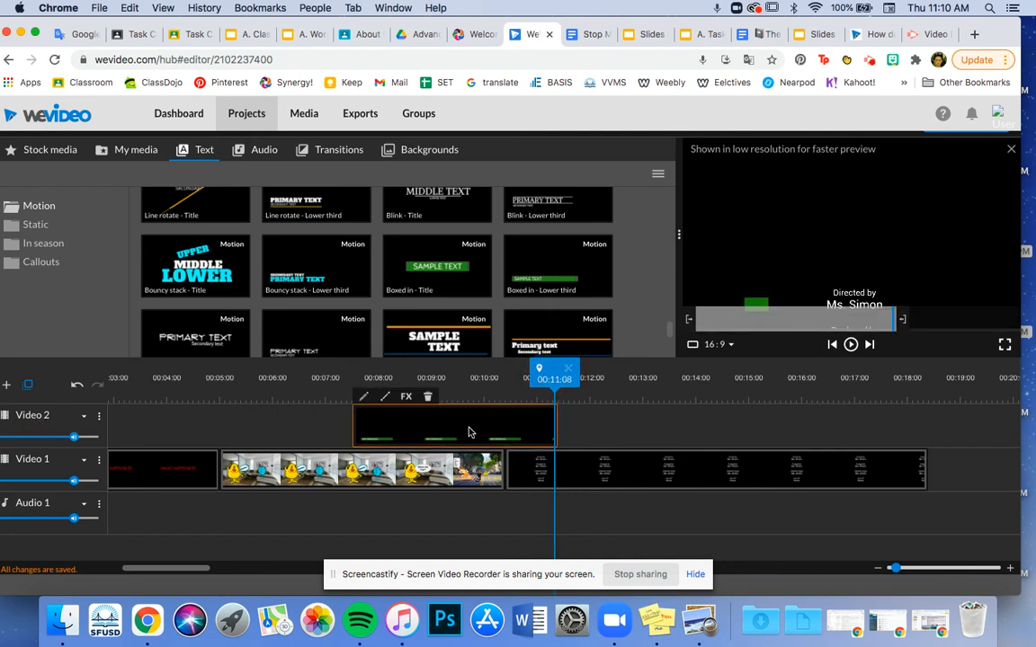
pyautogui.moveTo(554, 378); pyautogui.dragTo(412, 382)
pyautogui.click(412, 415)
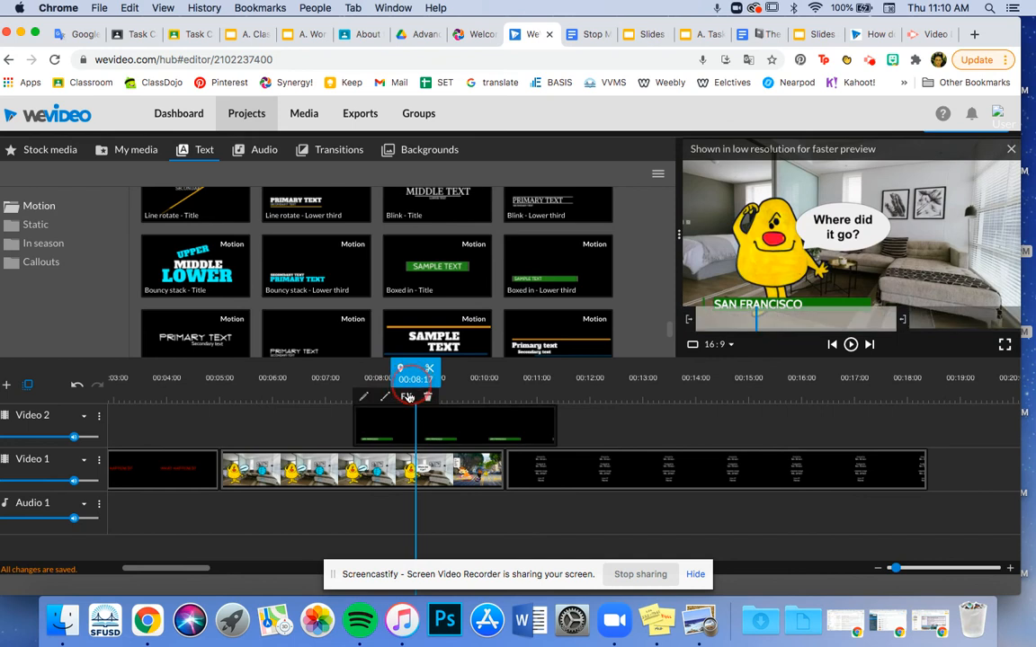
# Step: Split the stop motion clip on Video 1 at 00:06:04 and select each of the two parts to check the cut
pyautogui.moveTo(419, 379); pyautogui.dragTo(283, 408)
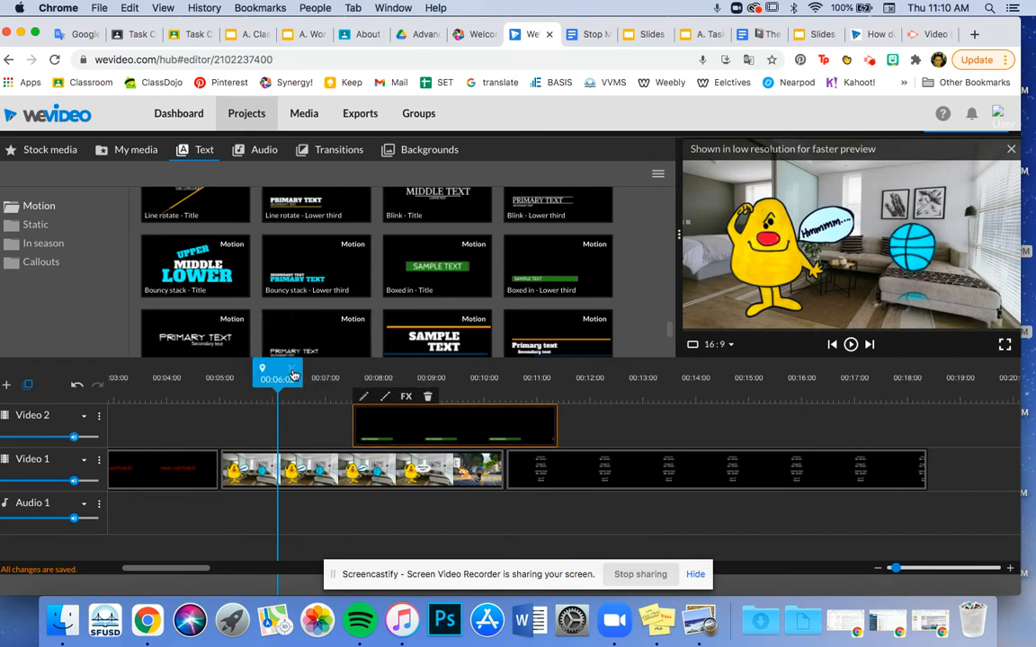
pyautogui.moveTo(293, 375); pyautogui.dragTo(300, 374)
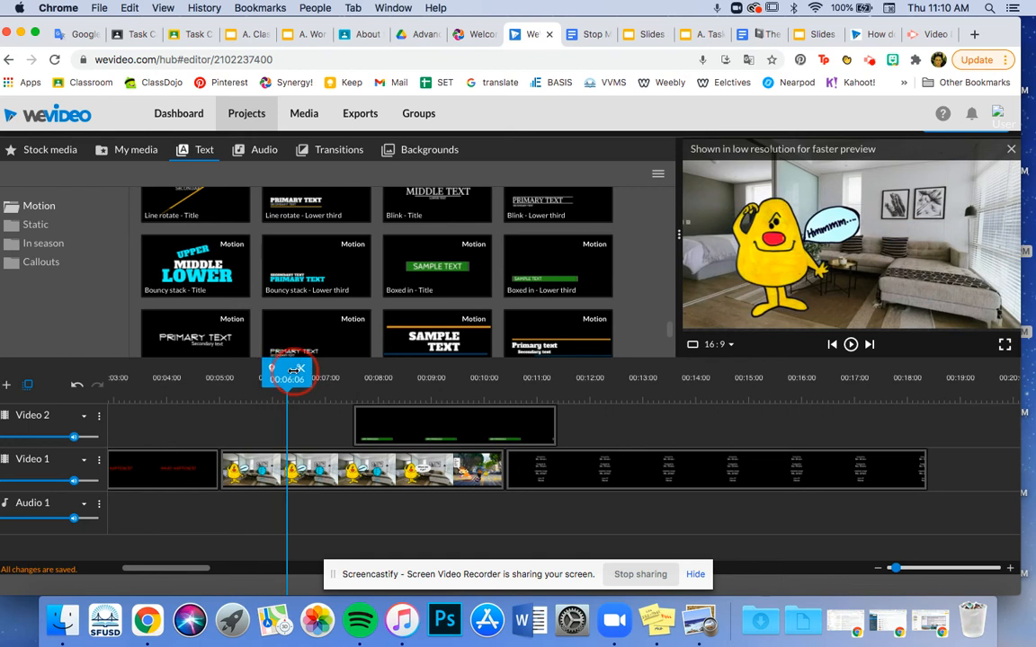
pyautogui.click(291, 469)
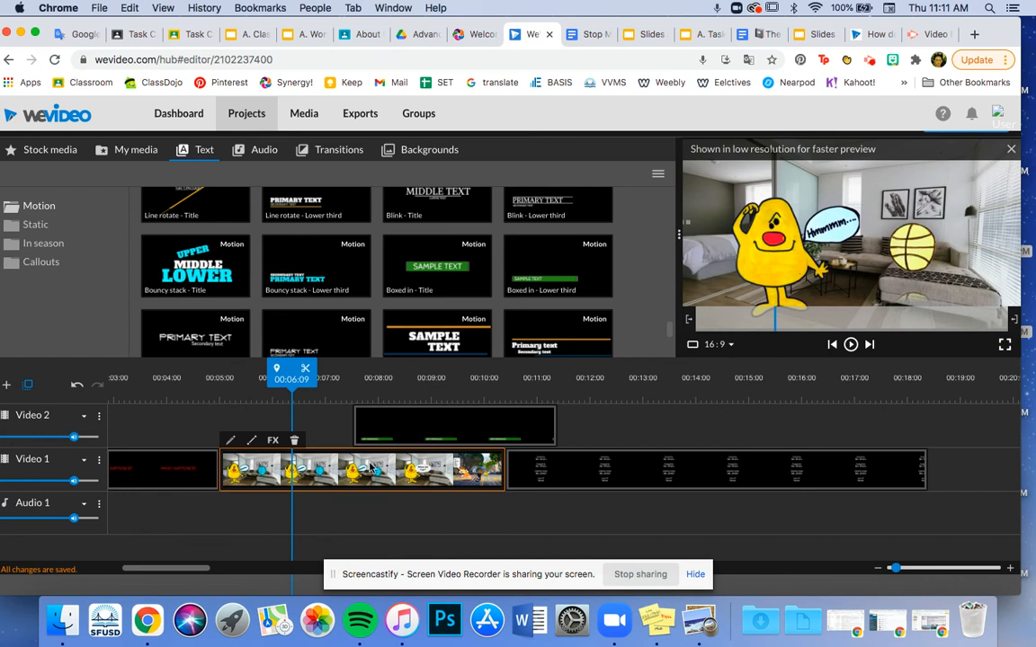
pyautogui.moveTo(290, 380)
pyautogui.mouseDown()
pyautogui.moveTo(309, 381)
pyautogui.moveTo(281, 379)
pyautogui.mouseUp()
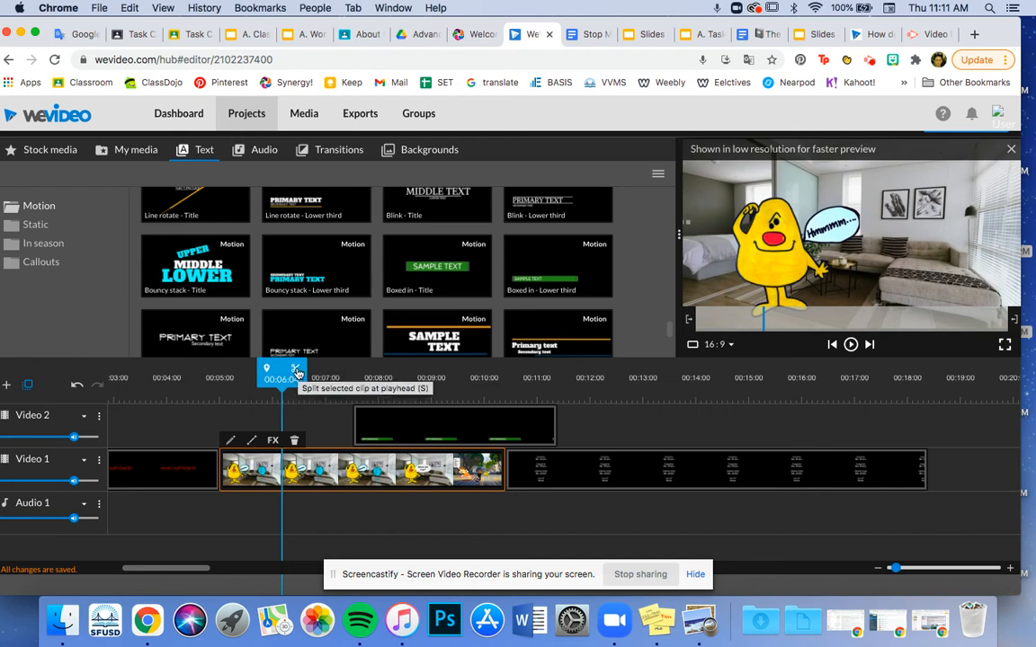
pyautogui.click(298, 368)
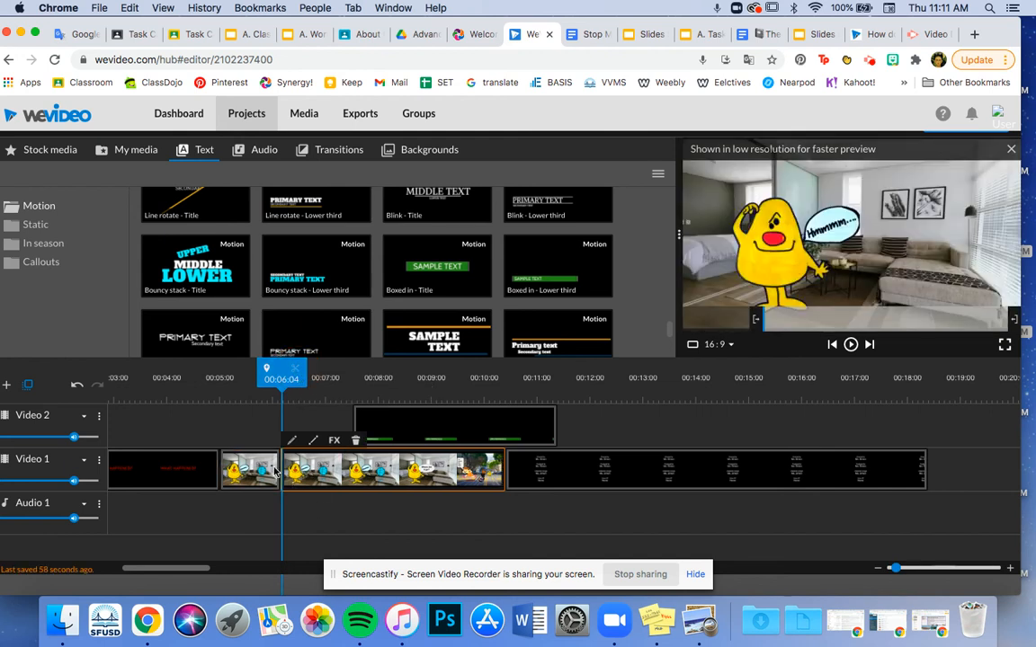
pyautogui.click(258, 465)
pyautogui.click(319, 468)
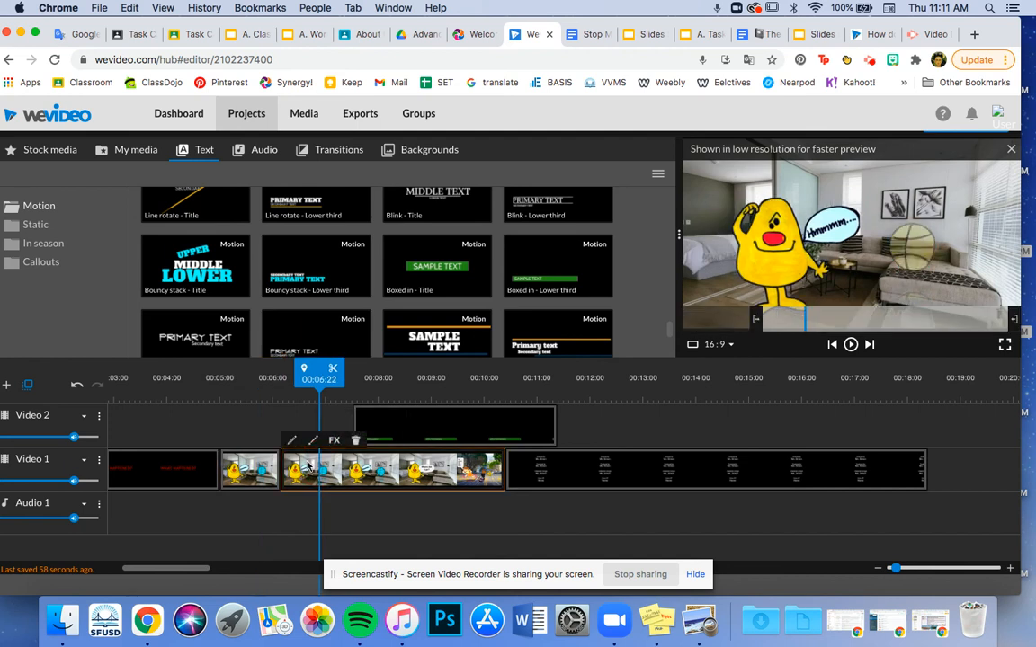
pyautogui.click(245, 469)
pyautogui.click(319, 470)
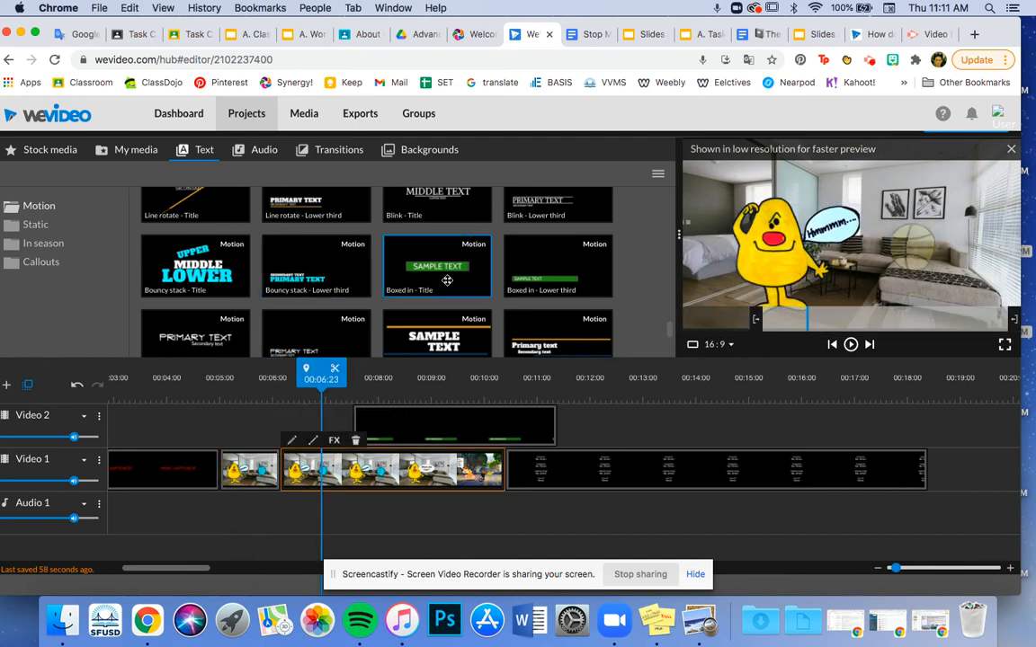
# Step: Insert Boxed in - Title between the two stop motion parts, pushing the following clips back, and shorten it to about 4 seconds
pyautogui.moveTo(421, 278); pyautogui.dragTo(272, 476)
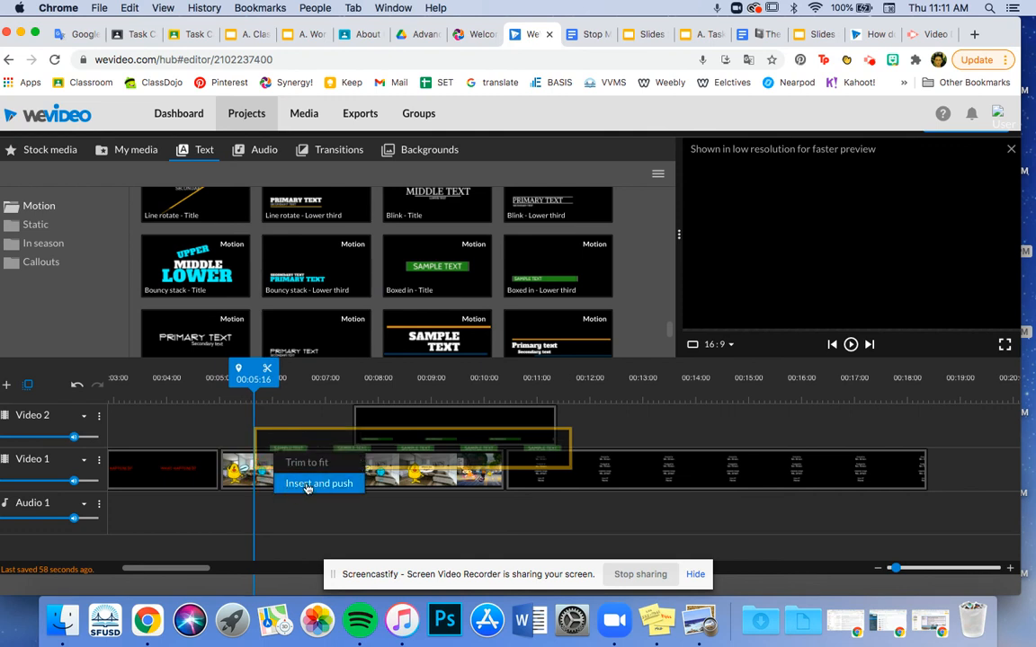
pyautogui.click(307, 485)
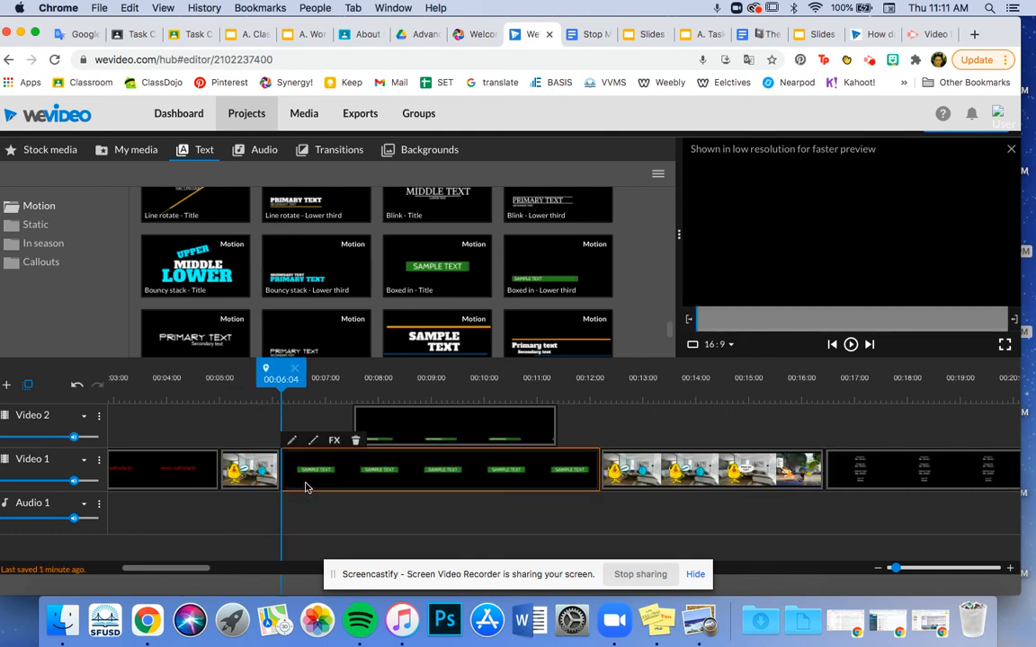
pyautogui.click(599, 472)
pyautogui.moveTo(523, 483); pyautogui.dragTo(418, 479)
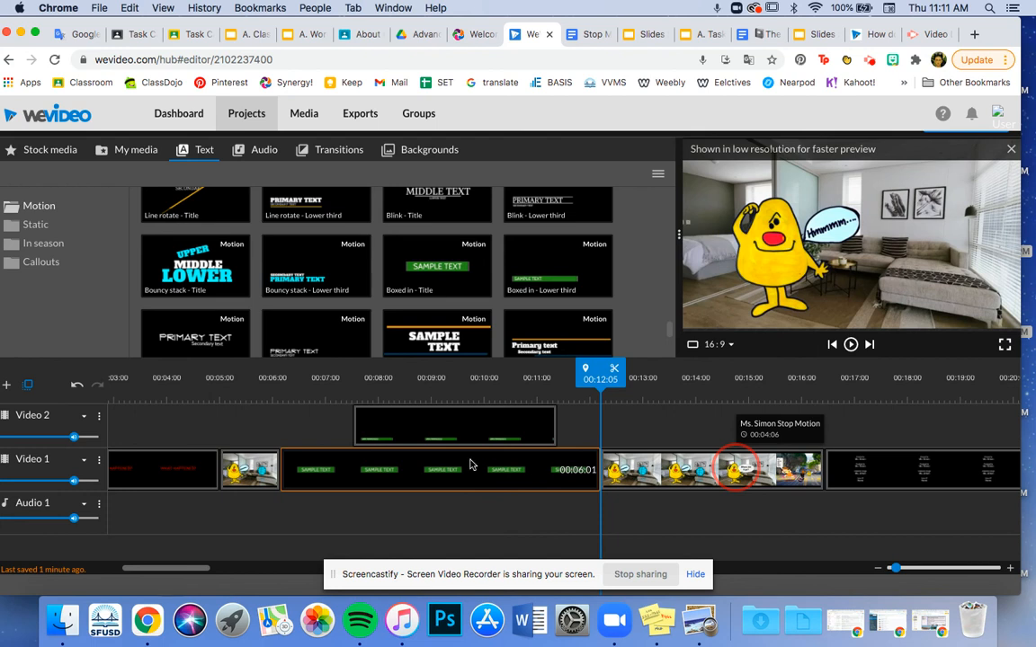
pyautogui.moveTo(477, 424); pyautogui.dragTo(703, 428)
# Step: Realign the clips: second stop motion part at 00:10:01, end credits directly after it, and the San Francisco lower third at about 00:11:04
pyautogui.moveTo(701, 469); pyautogui.dragTo(584, 492)
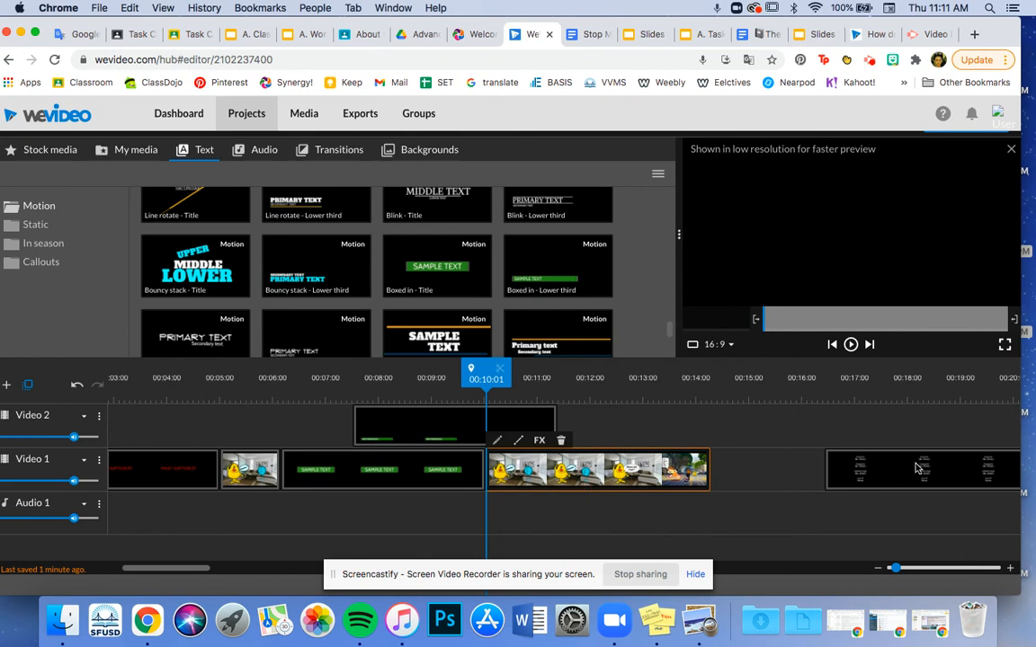
pyautogui.moveTo(861, 476); pyautogui.dragTo(763, 447)
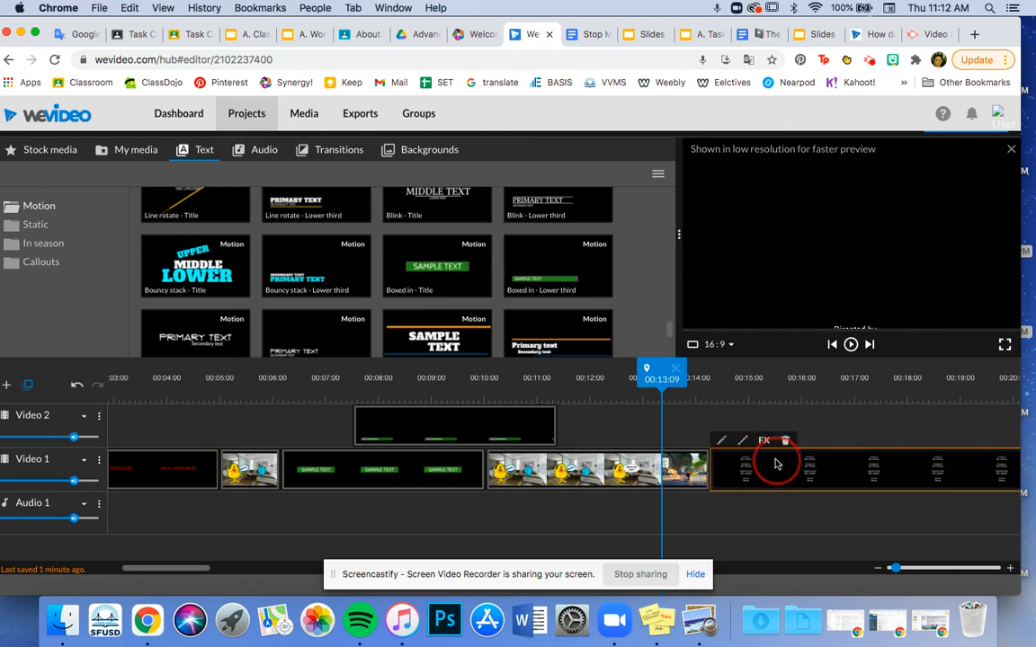
pyautogui.moveTo(441, 450); pyautogui.dragTo(624, 446)
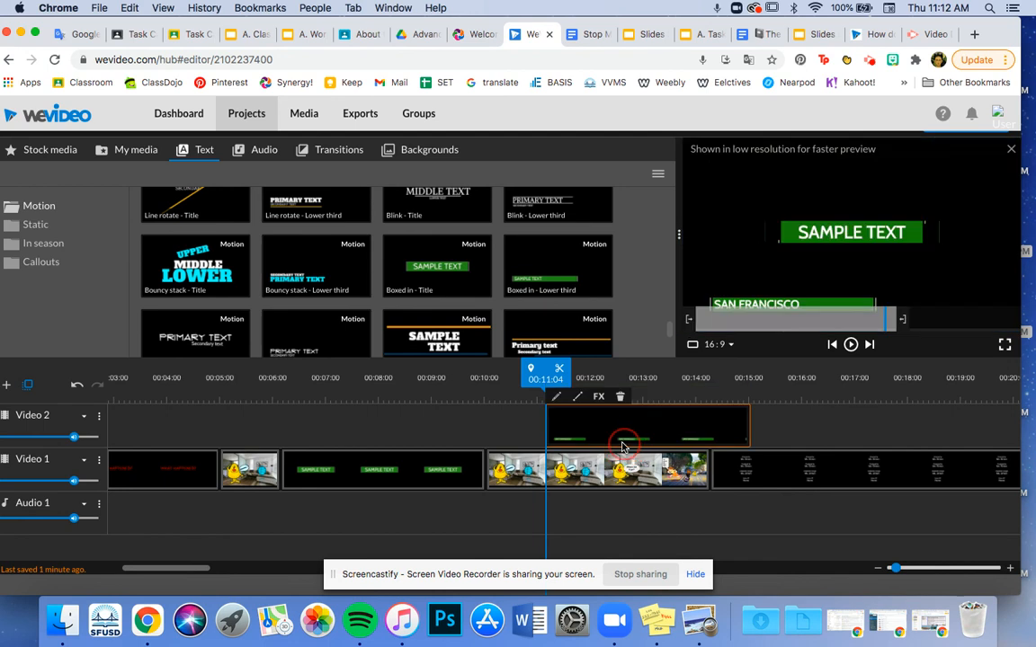
# Step: Change the text of the Boxed in title between the two stop motion parts to "5 MInutes Later" and save the changes
pyautogui.click(401, 477)
pyautogui.doubleClick(401, 477)
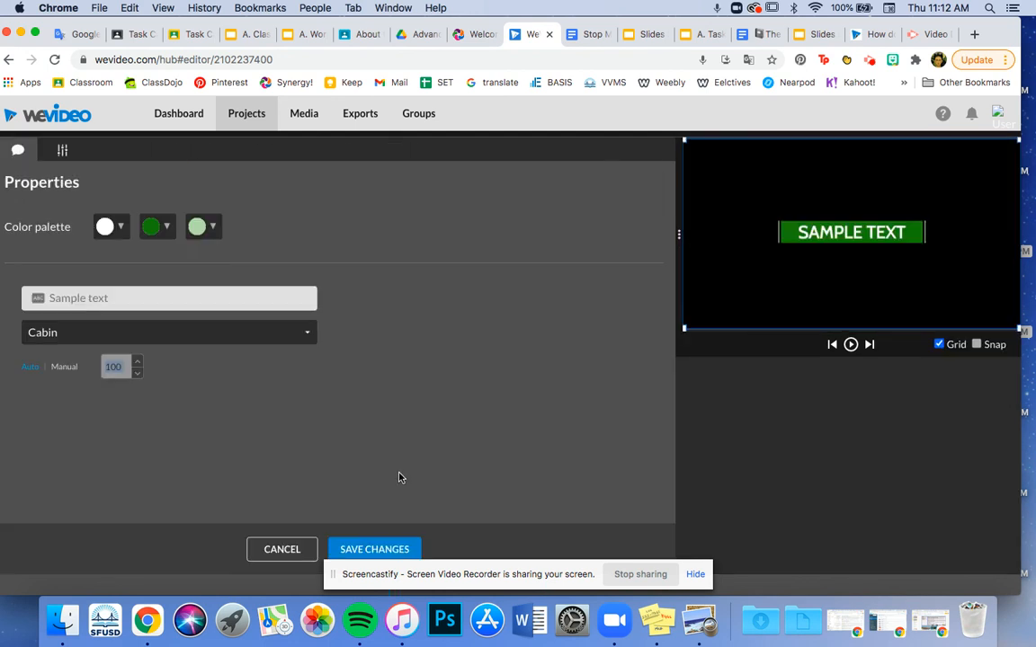
pyautogui.click(124, 299)
pyautogui.click(122, 297)
pyautogui.click(159, 309)
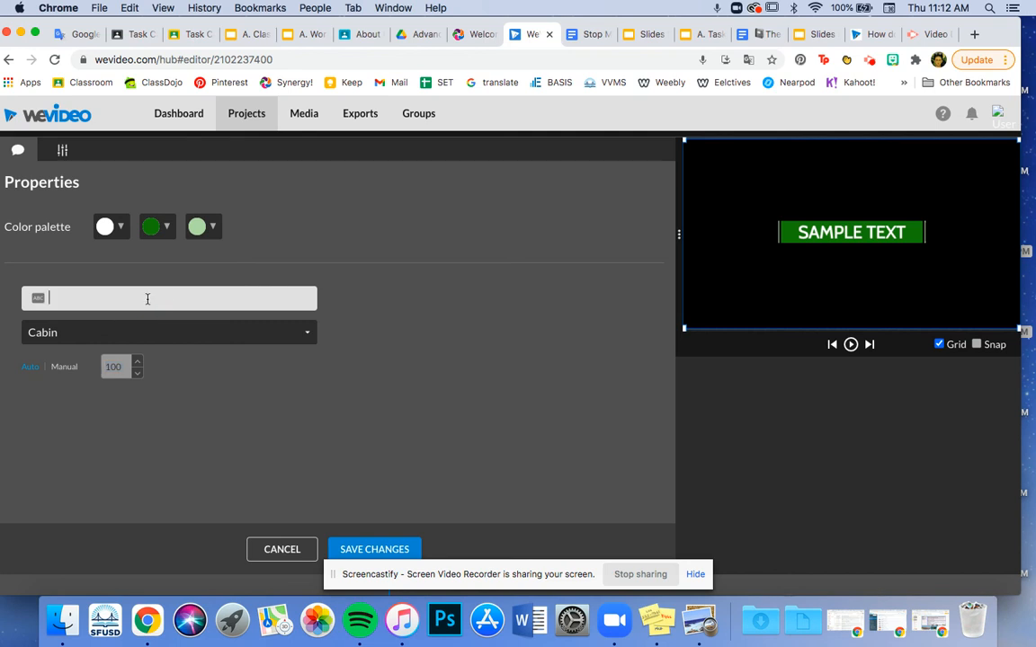
pyautogui.write('5 MInutes Later')
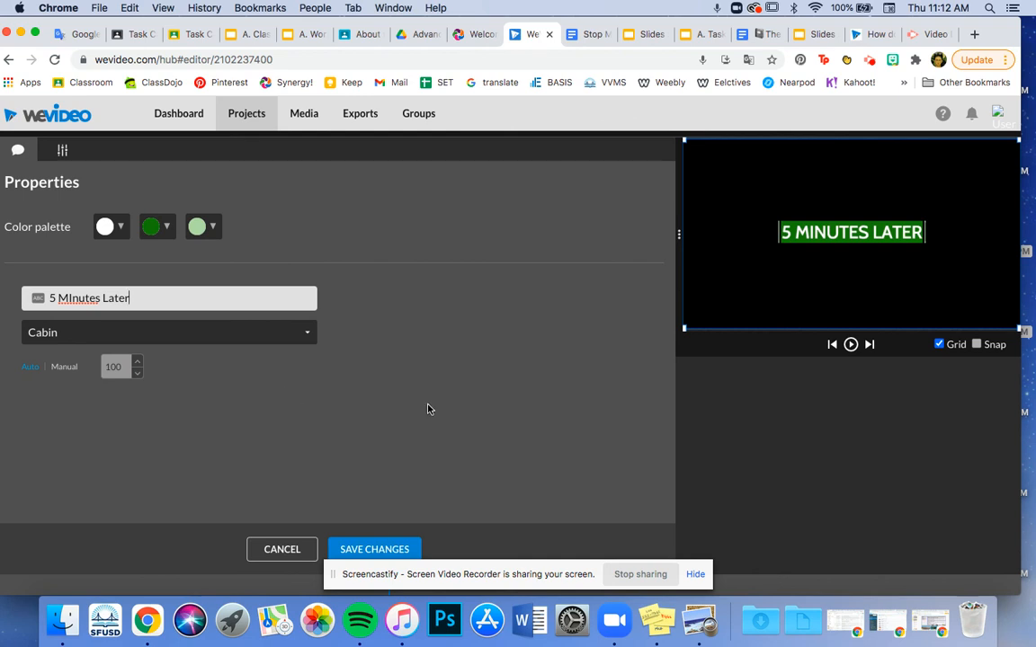
pyautogui.click(374, 548)
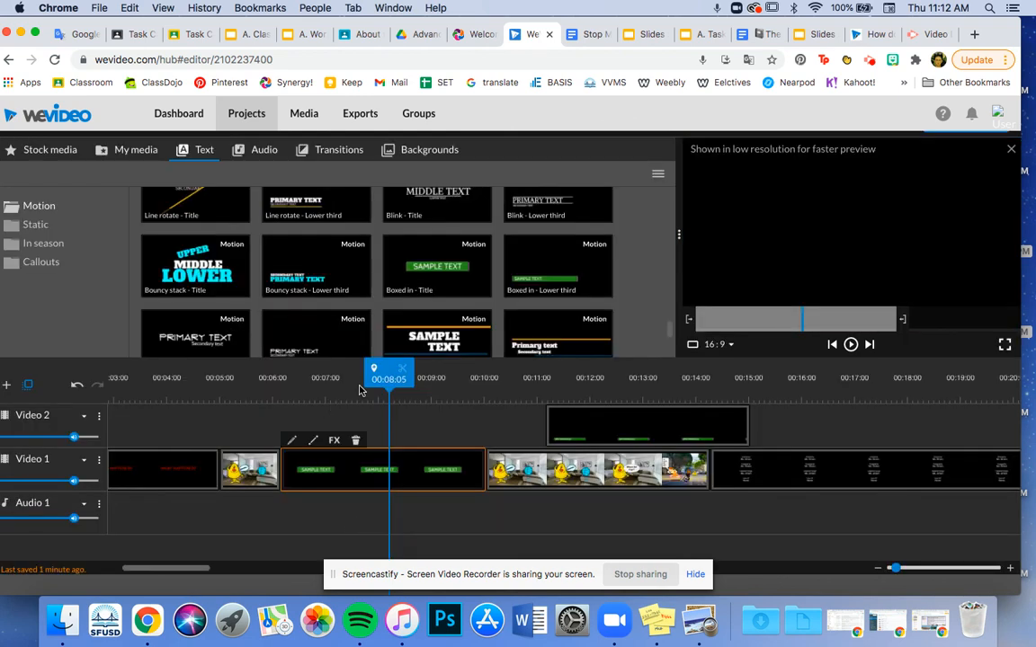
# Step: Play the video from about 00:05:07 to about 00:14:02 to check the title card, and return the playhead to 00:00:00
pyautogui.moveTo(339, 386); pyautogui.dragTo(234, 395)
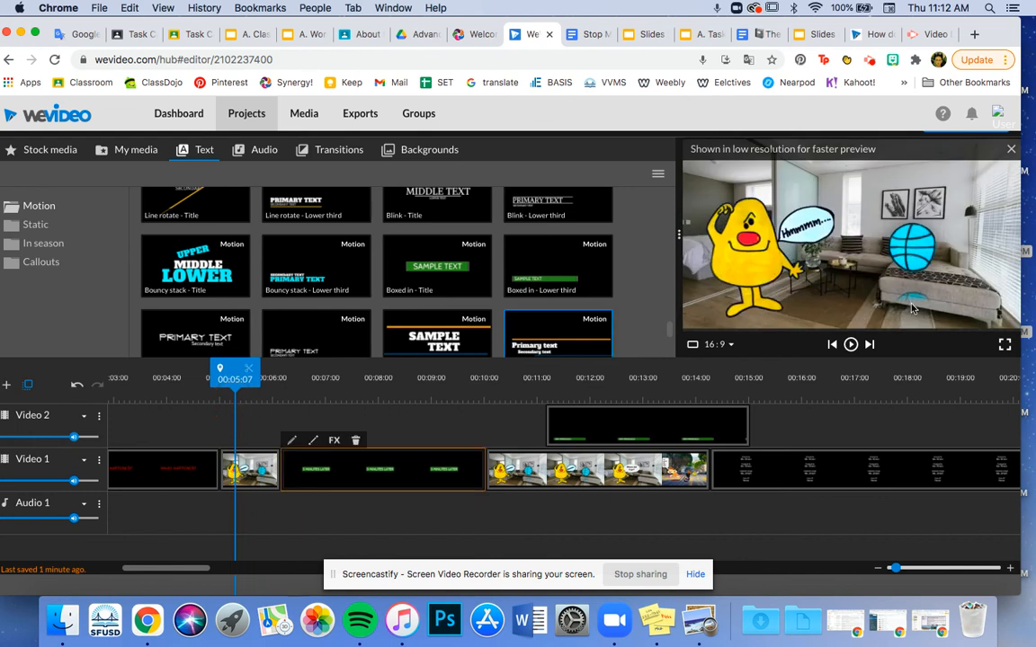
pyautogui.click(850, 344)
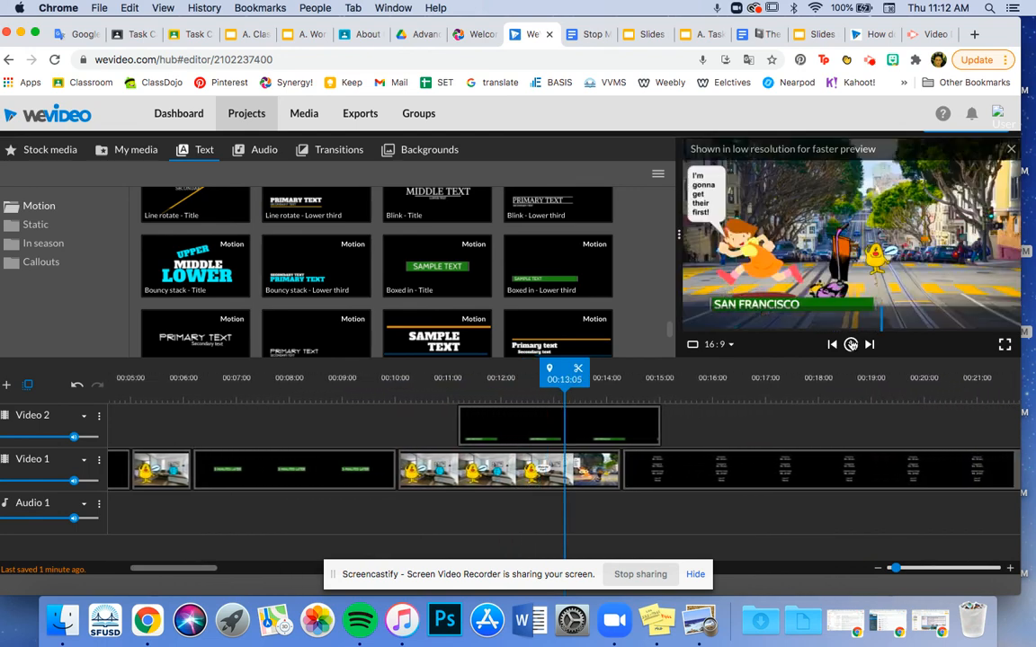
pyautogui.click(851, 345)
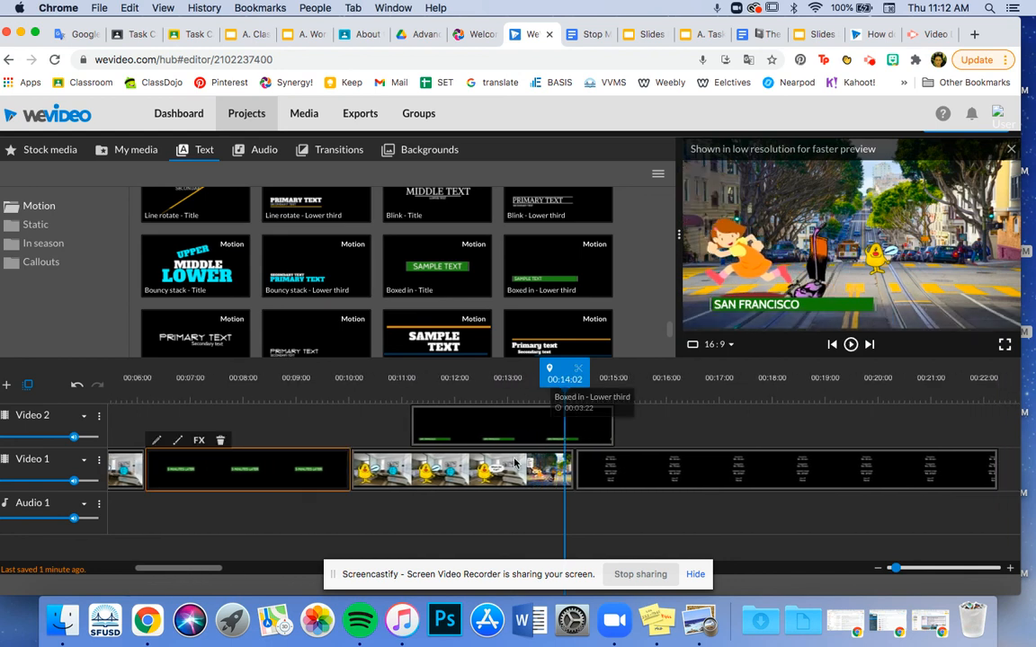
pyautogui.moveTo(575, 374); pyautogui.dragTo(73, 422)
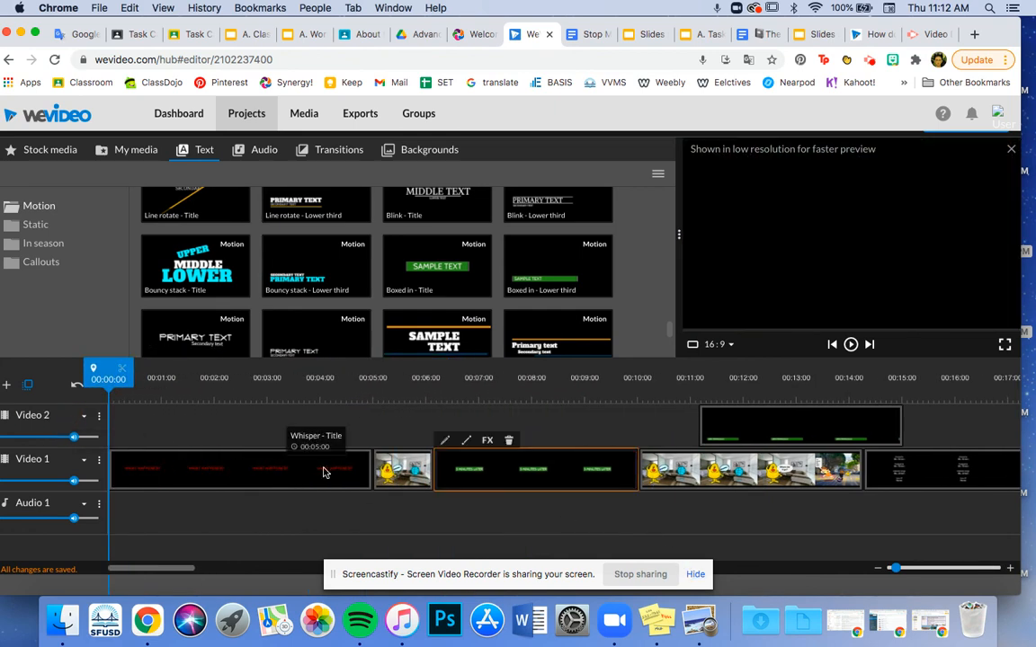